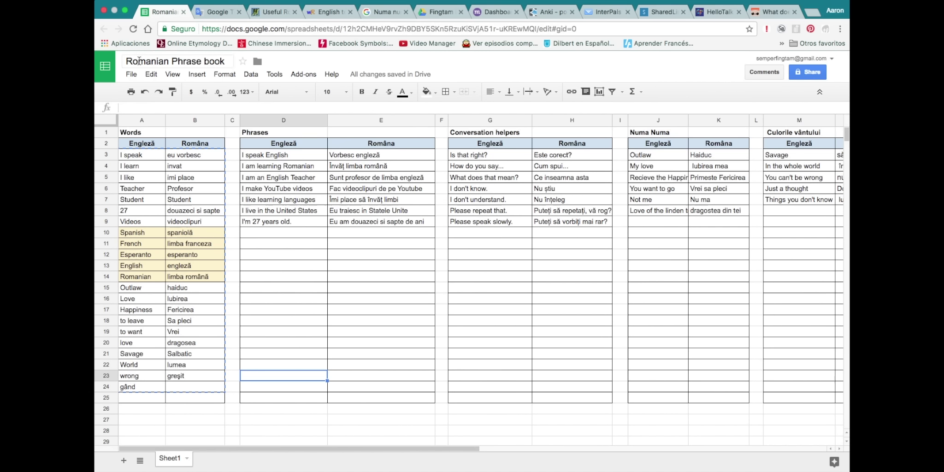
Step: Select the phrases 'I am learning Romanian', 'I make YouTube videos' and 'I am an English Teacher'
click(234, 201)
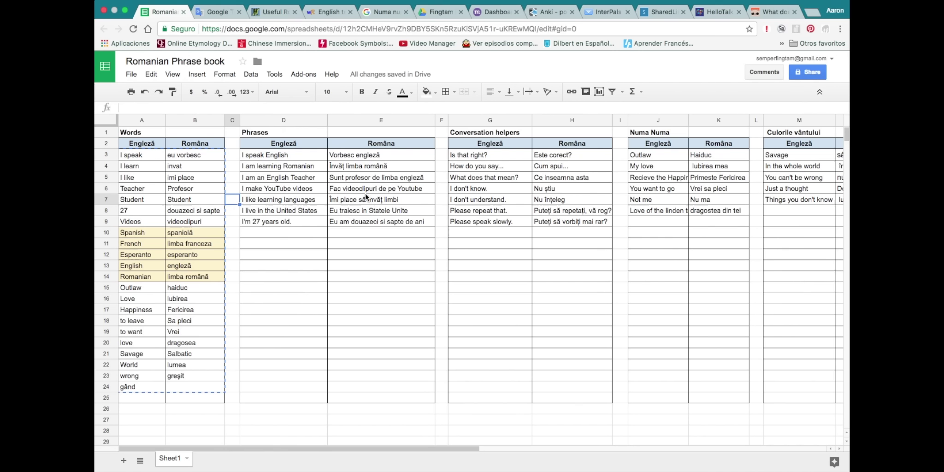
click(232, 221)
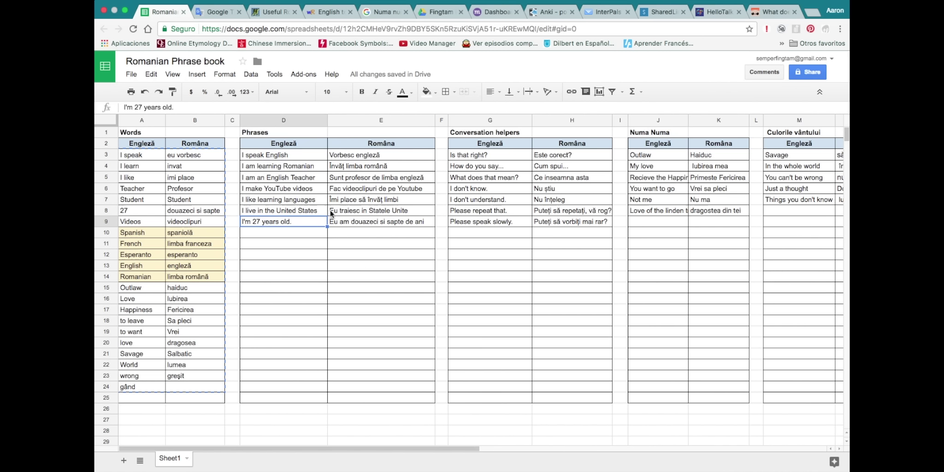
click(282, 167)
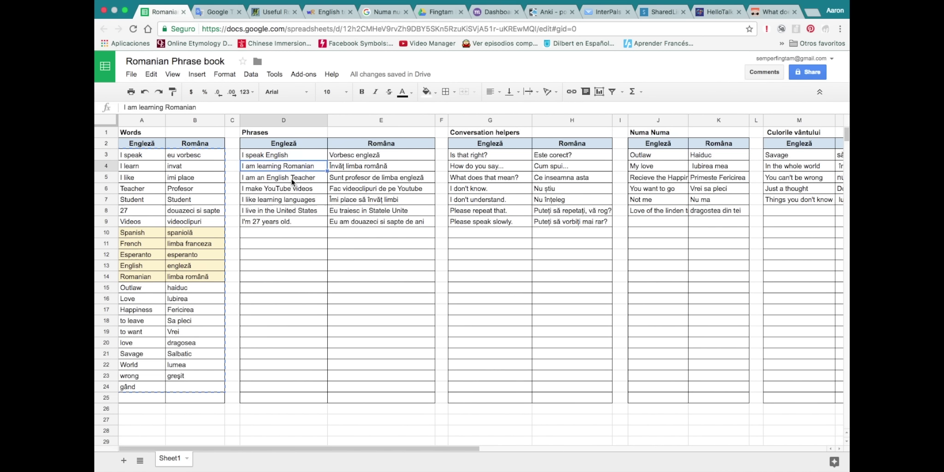
click(262, 190)
click(288, 176)
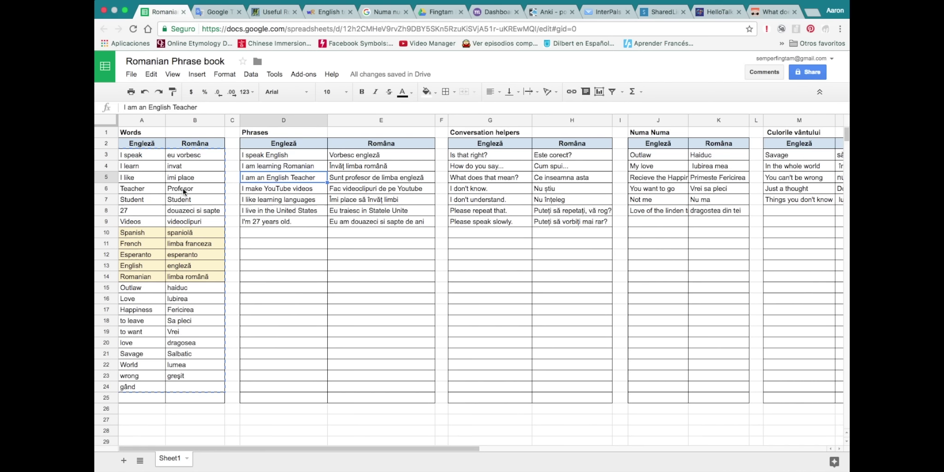
Step: Select 'Teacher', 'I like learning languages', and the language rows from Spanish to limba română
click(141, 188)
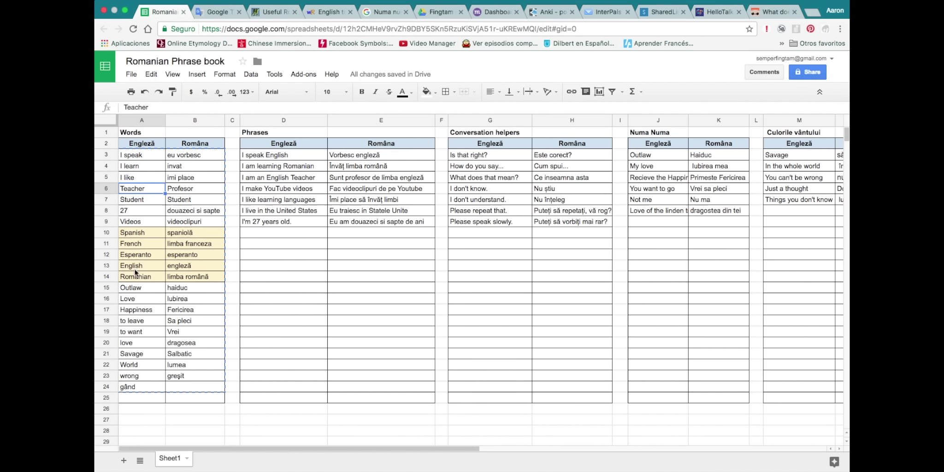
click(235, 188)
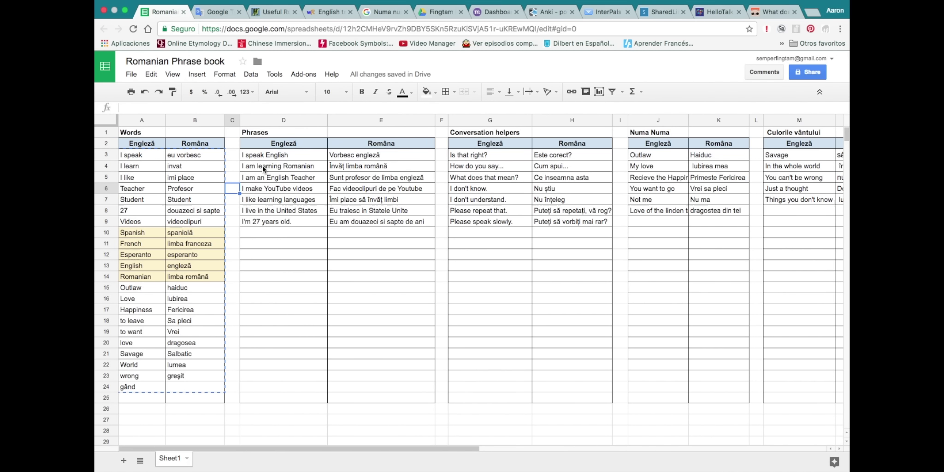
key(Down)
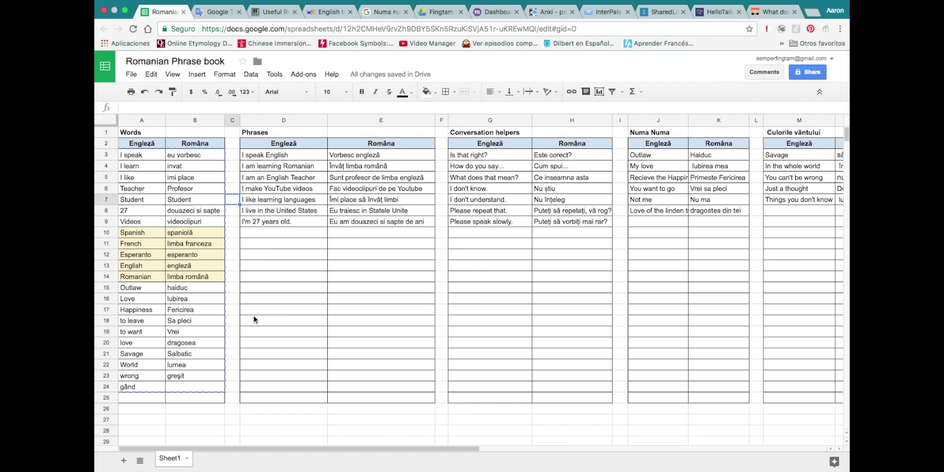
click(265, 199)
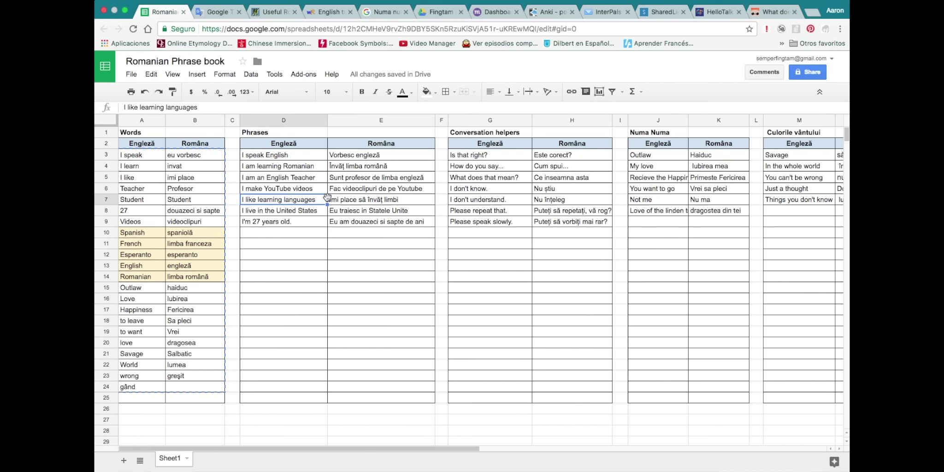
click(141, 232)
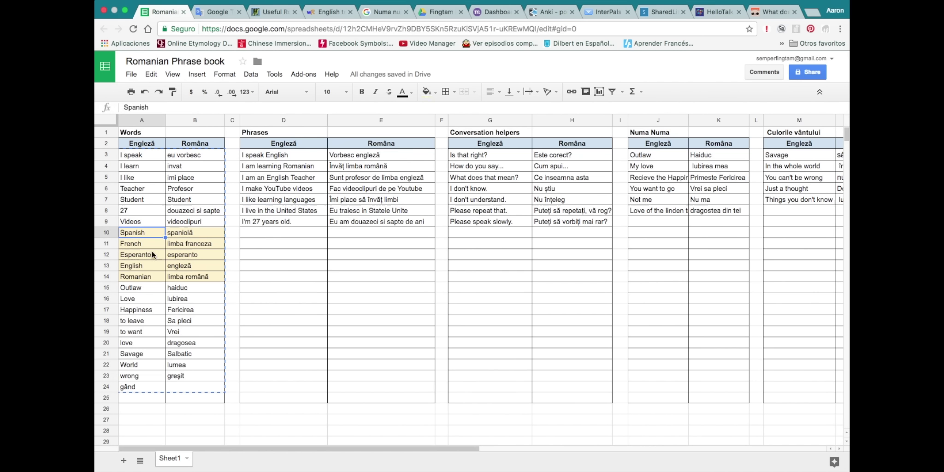
click(186, 279)
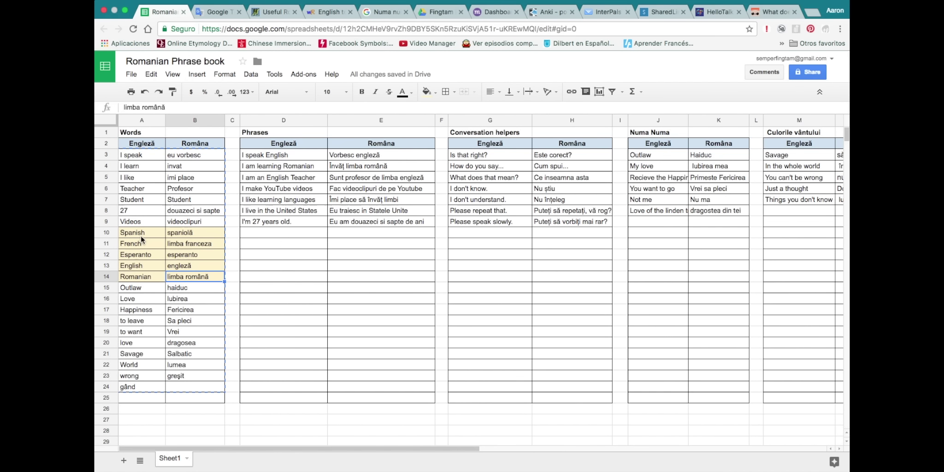
click(230, 255)
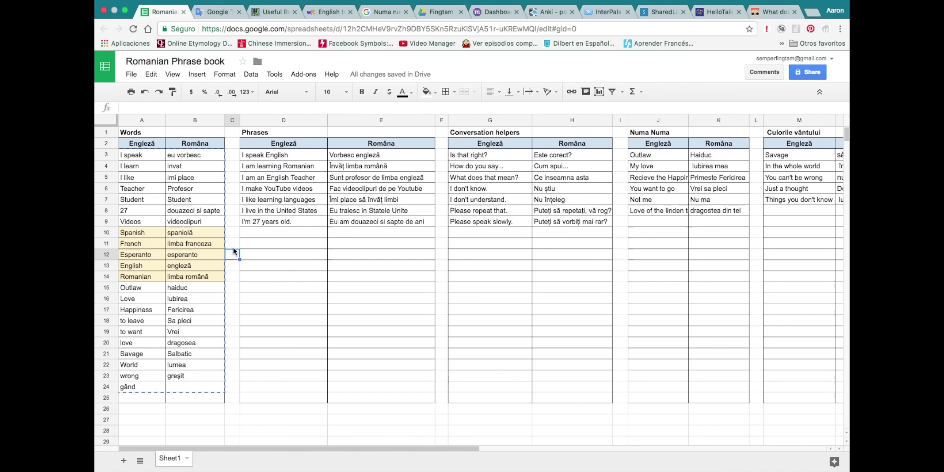
Step: Select the yellow language rows A10:B14, then clear the selection
click(156, 230)
shift+click(200, 281)
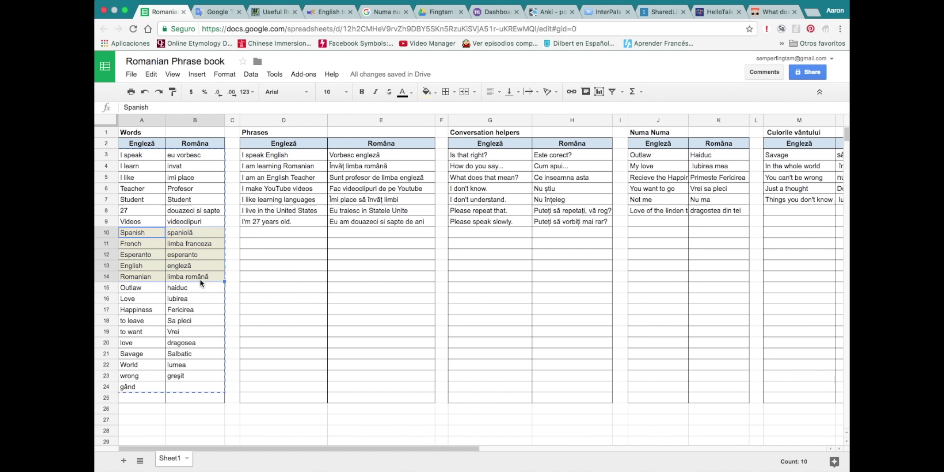
click(234, 277)
click(234, 188)
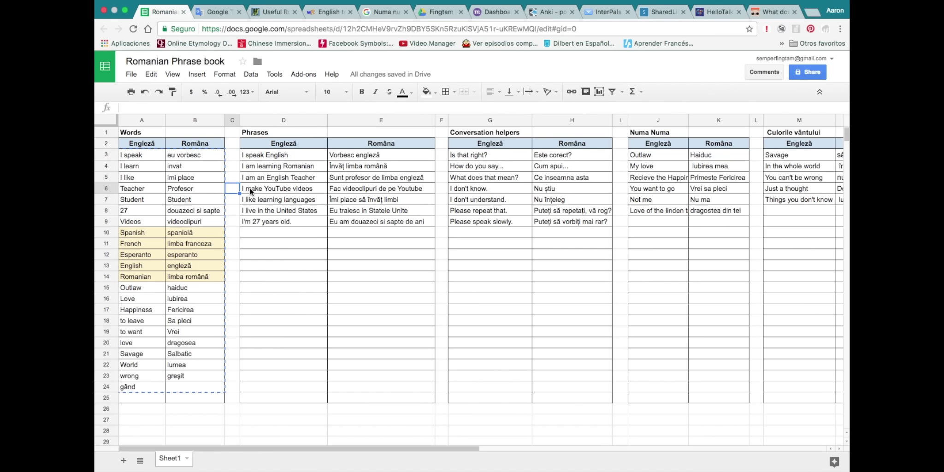
Step: Select the Conversation helpers heading and the phrases 'Is that right?' and 'Please speak slowly.'
click(479, 132)
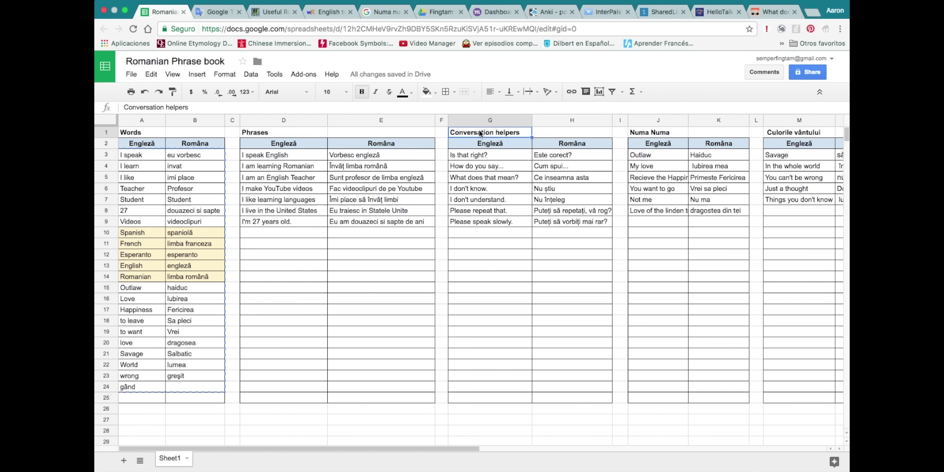
click(481, 155)
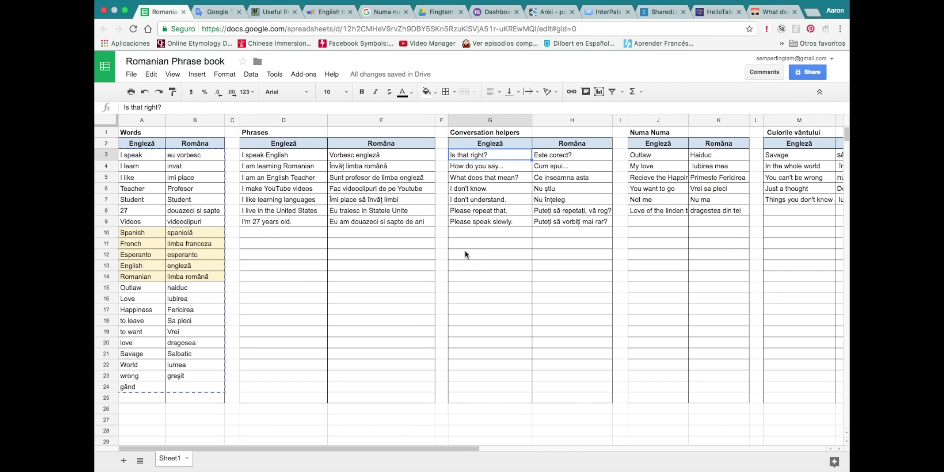
click(478, 221)
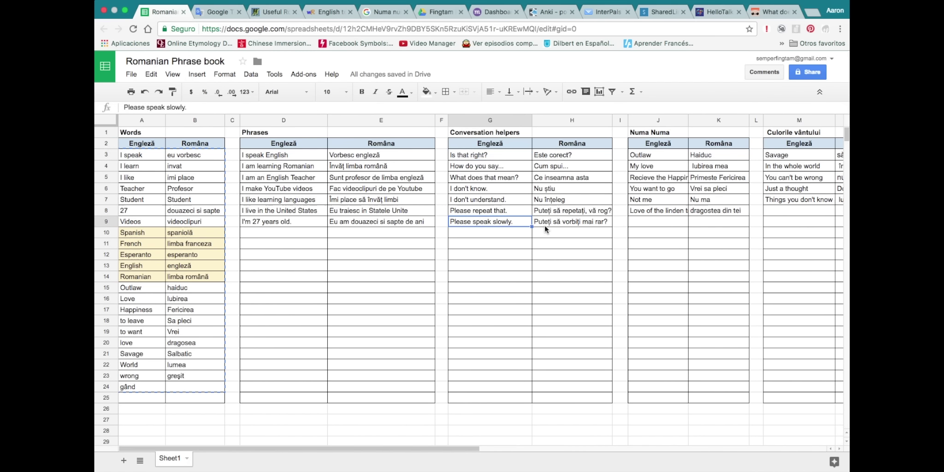
click(489, 211)
click(479, 217)
click(441, 144)
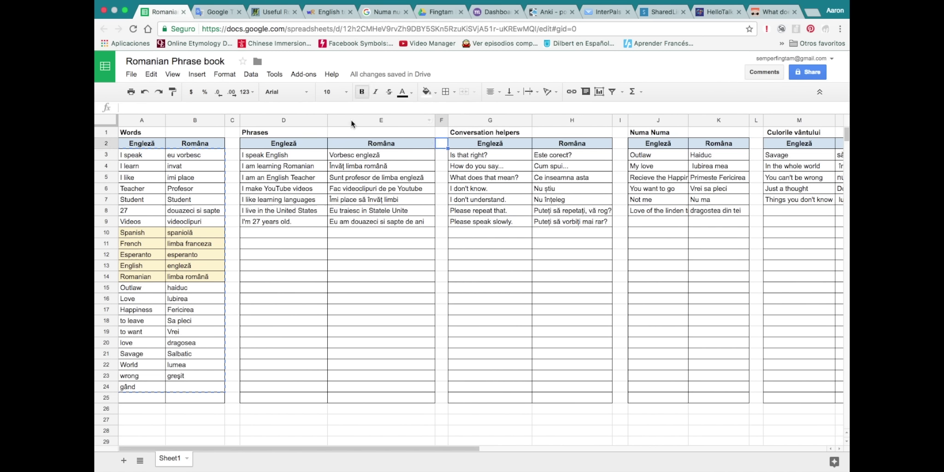
Step: Close the Google Translate, Omniglot and WordReference tabs
click(216, 11)
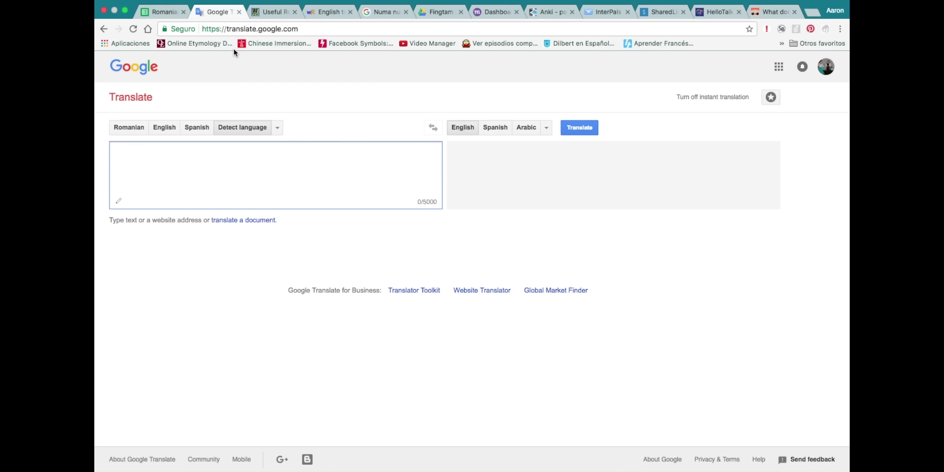
click(274, 11)
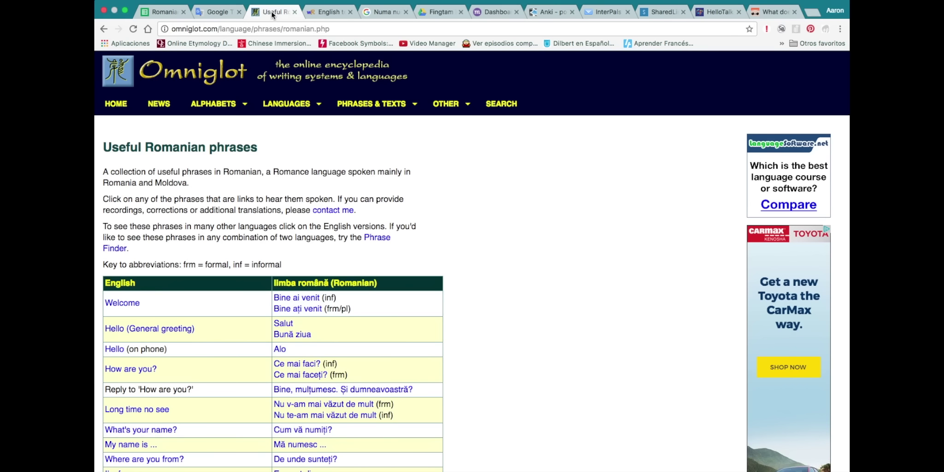
click(321, 14)
key(super+w)
key(super+w)
key(super+w)
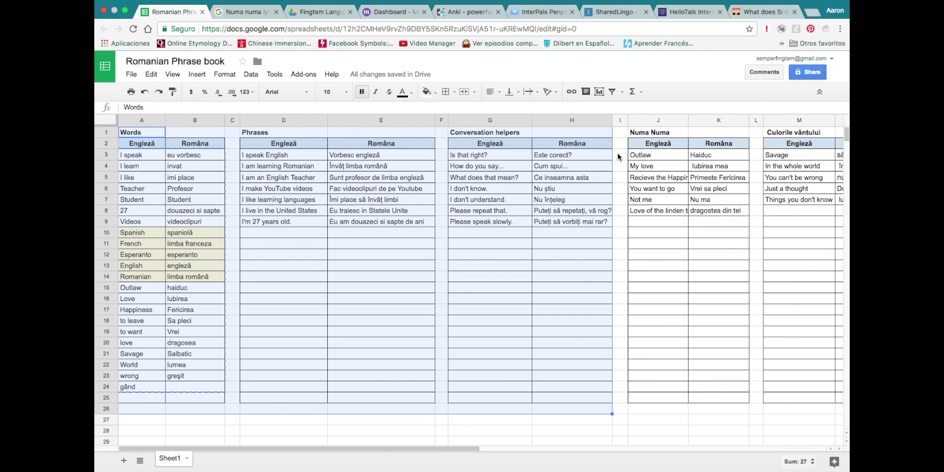
Step: Look over the Numa Numa song table and select its heading
click(619, 146)
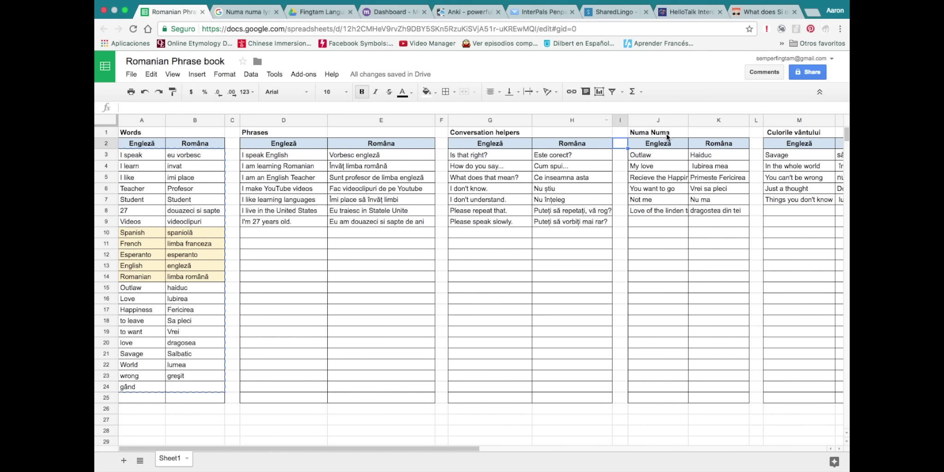
click(681, 254)
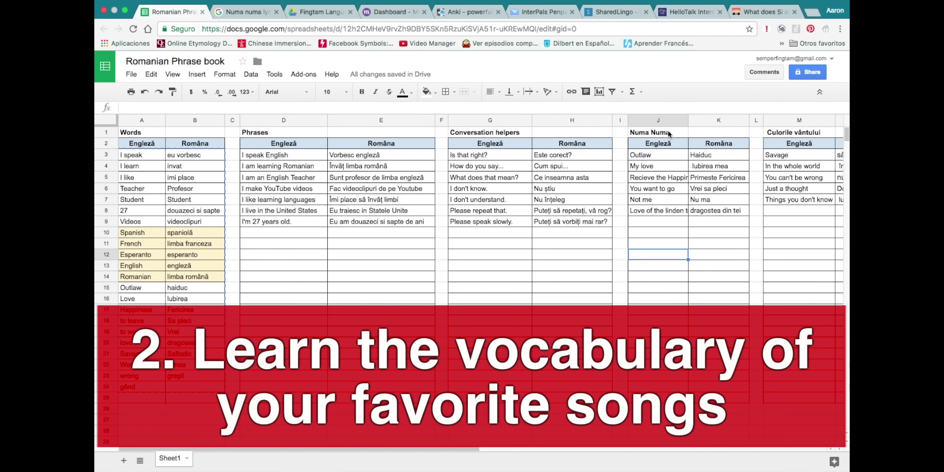
click(651, 133)
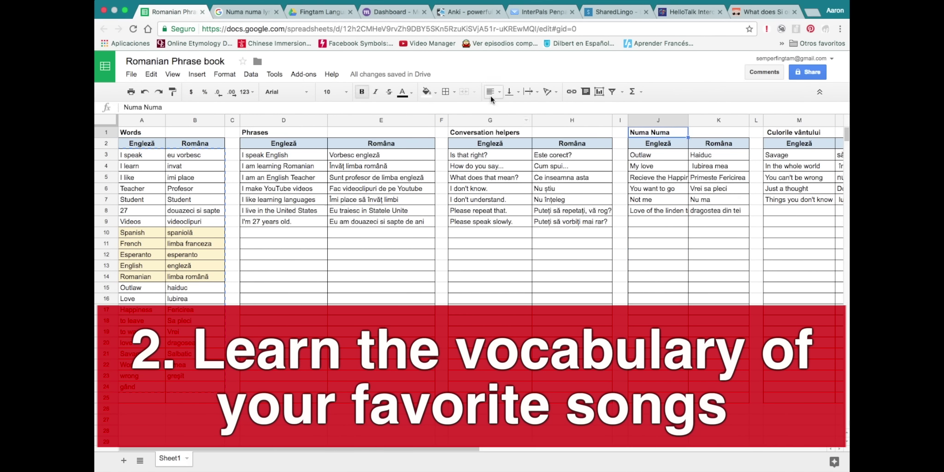
Step: In the Numa numa lyrics results, select the Romanian word 'Haiduc'
click(245, 12)
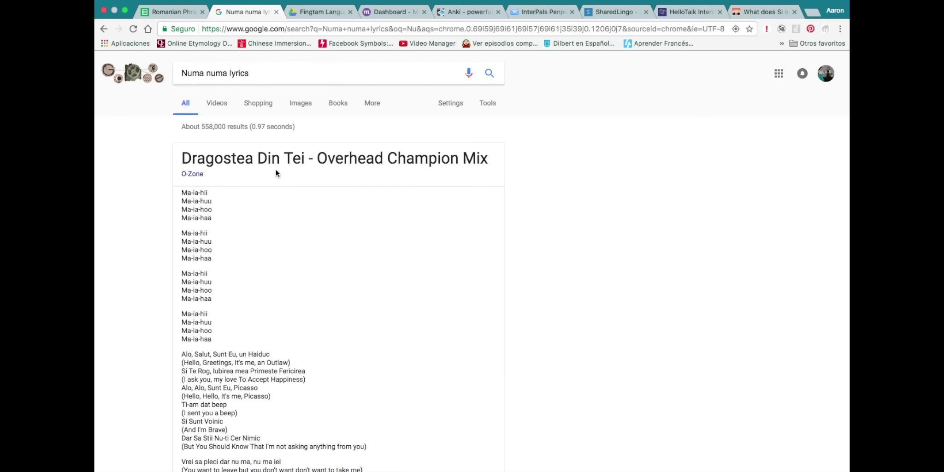
scroll(275, 169, down, 2)
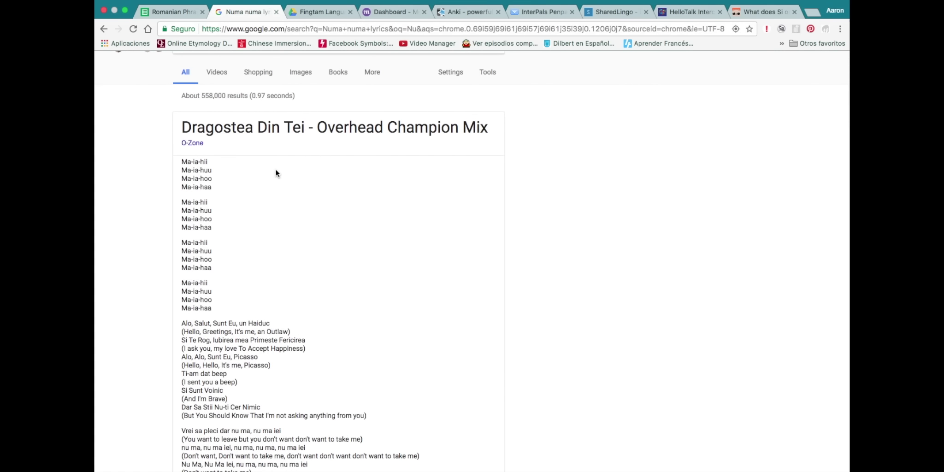
scroll(275, 168, down, 5)
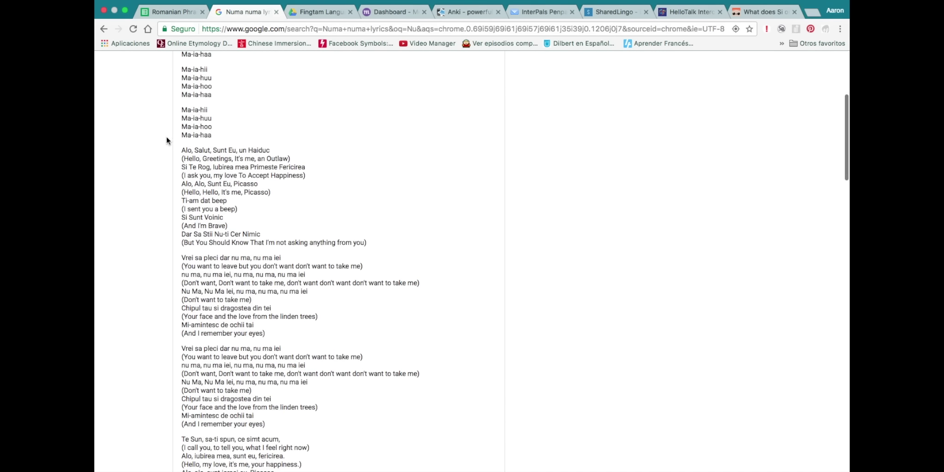
scroll(203, 169, up, 2)
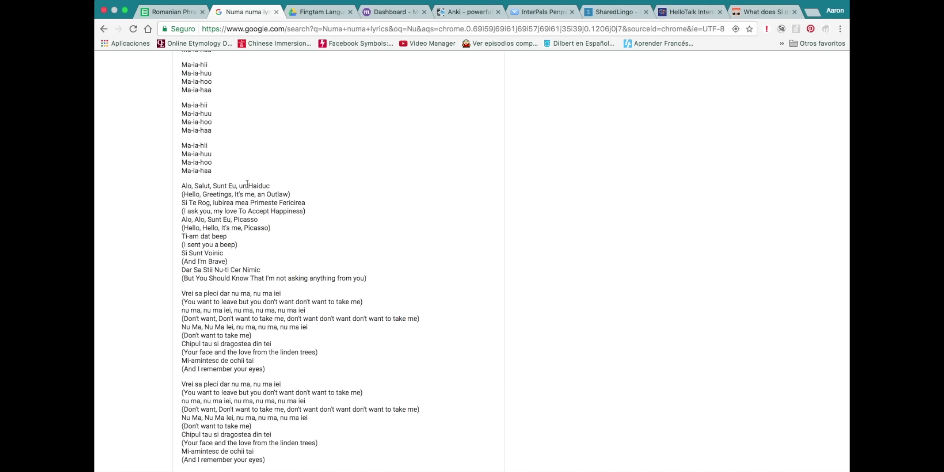
drag(247, 184, 274, 186)
key(super+c)
Step: Translate 'Haiduc' to 'Outlaw' in a new tab, then return to the spreadsheet
key(super+t)
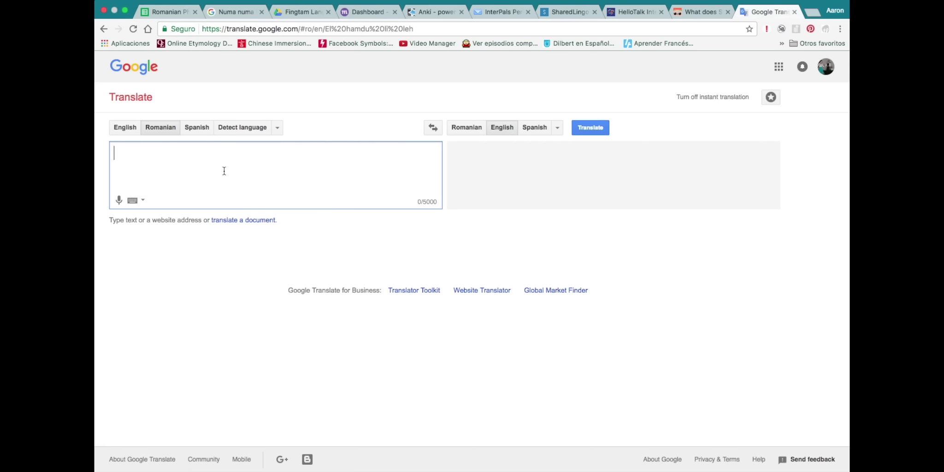
key(super+v)
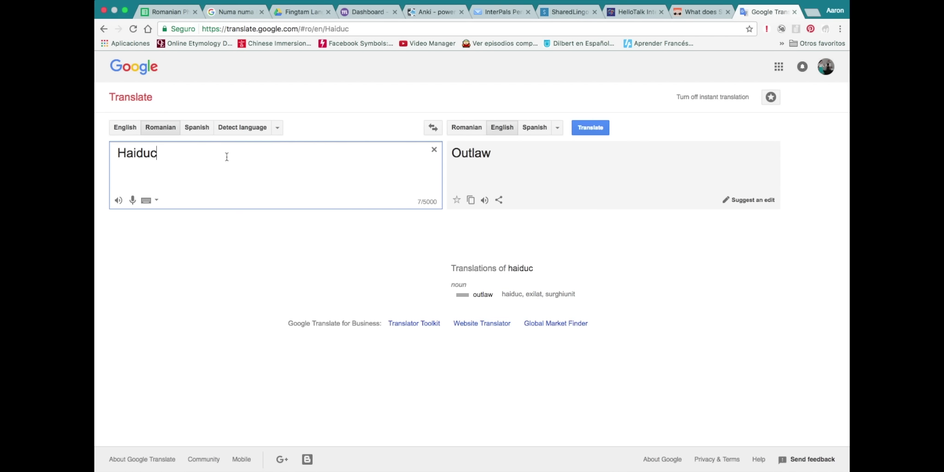
click(171, 12)
click(649, 154)
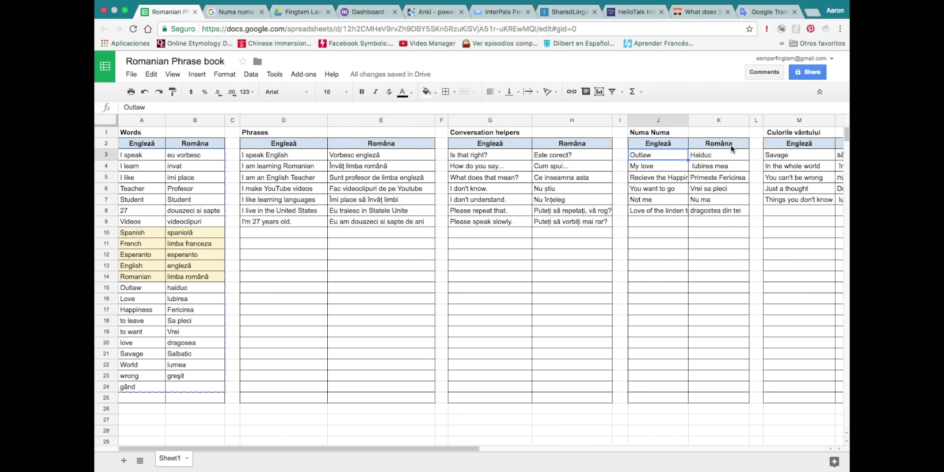
click(724, 156)
click(654, 155)
click(235, 12)
click(210, 196)
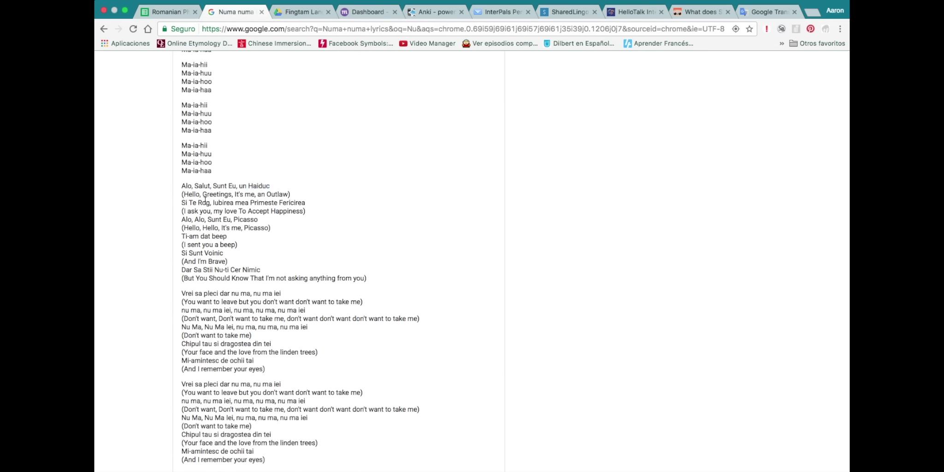
scroll(211, 330, down, 3)
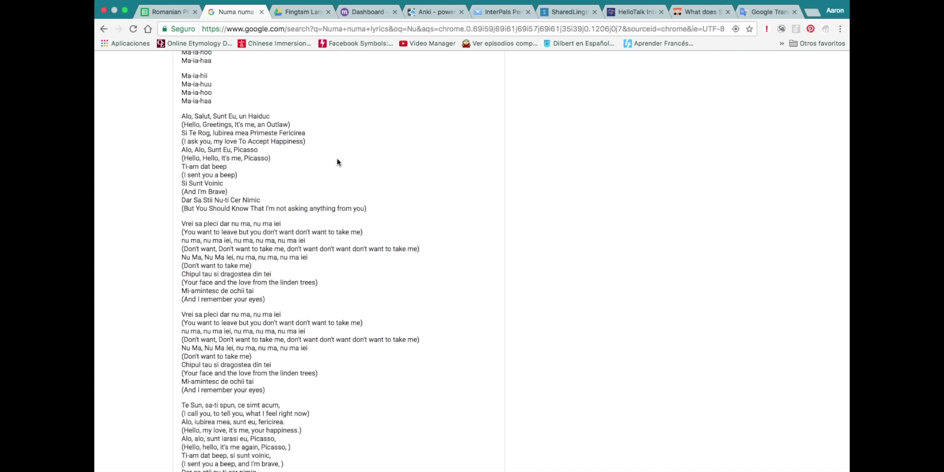
scroll(260, 248, down, 1)
scroll(261, 248, up, 5)
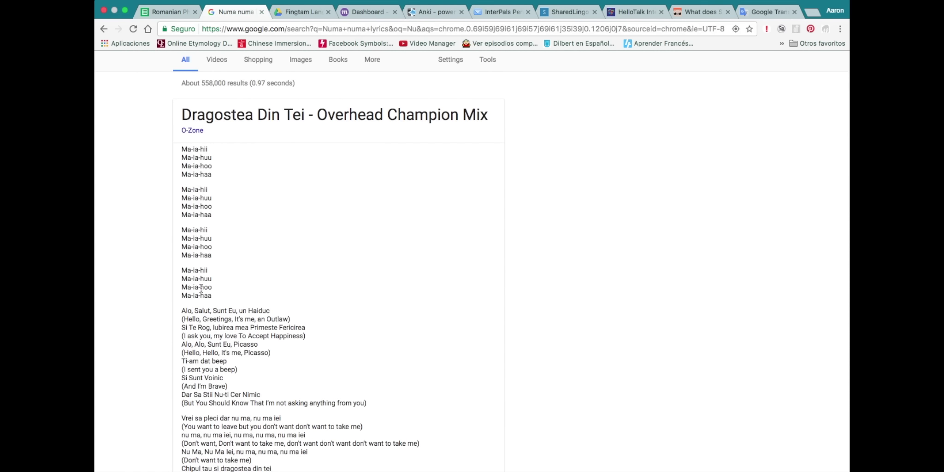
click(178, 17)
click(672, 168)
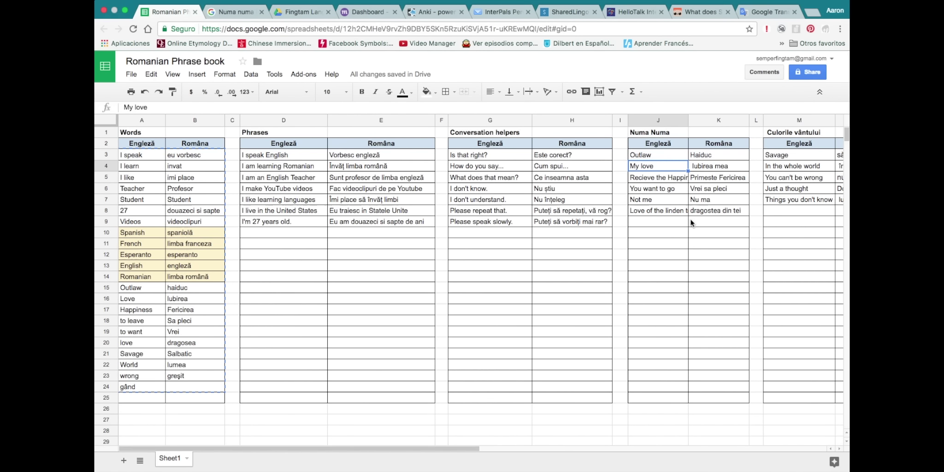
Step: Check the Outlaw entry in J3, then go back to the Numa numa lyrics results
click(658, 156)
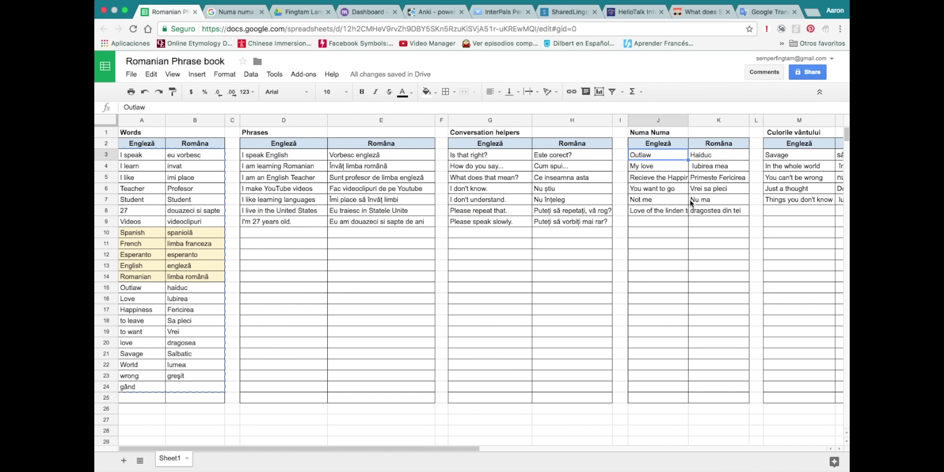
click(225, 12)
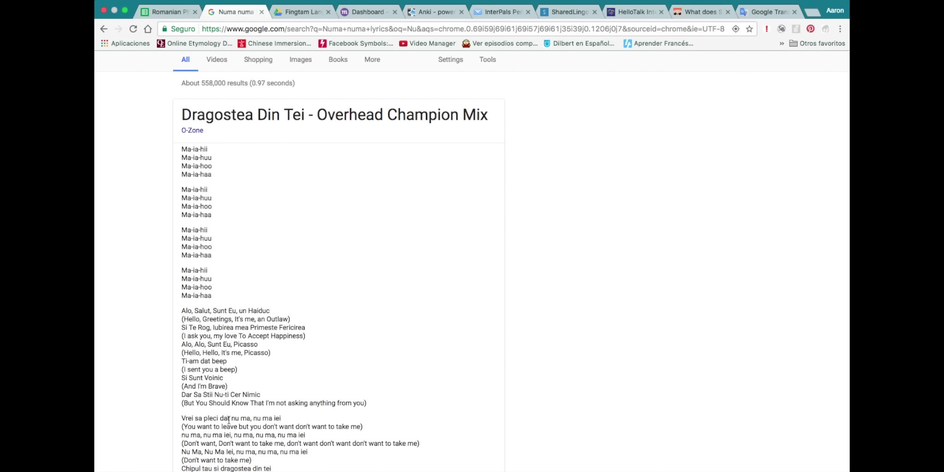
Step: Close the Numa numa lyrics and Fingtam Languages Drive tabs
click(261, 13)
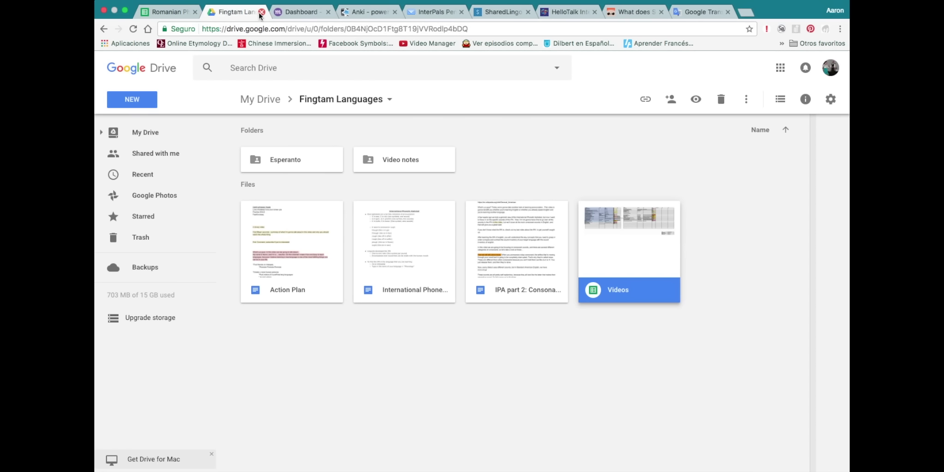
click(261, 13)
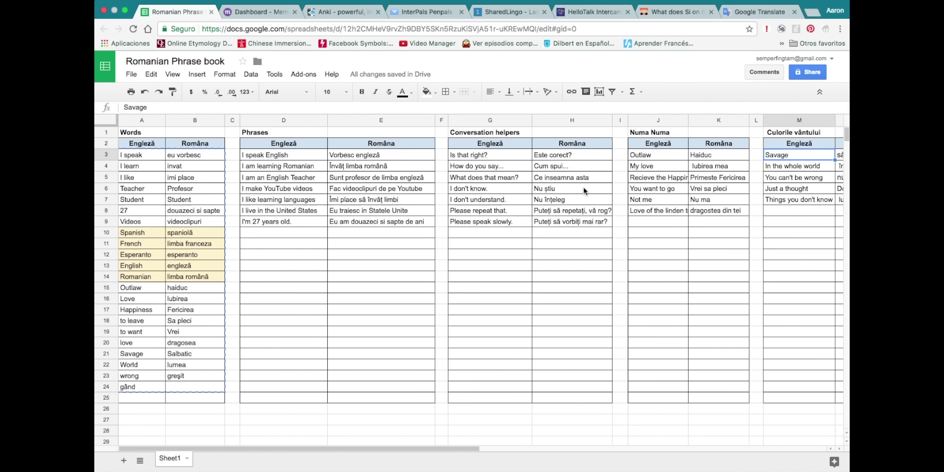
Step: Select and copy the Words list A3:B24, from 'I speak' down to 'gând'
click(230, 233)
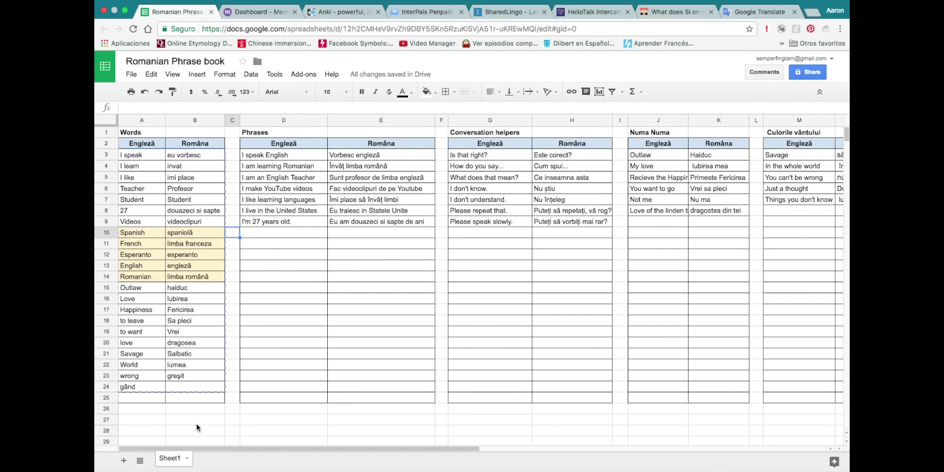
click(293, 288)
click(130, 158)
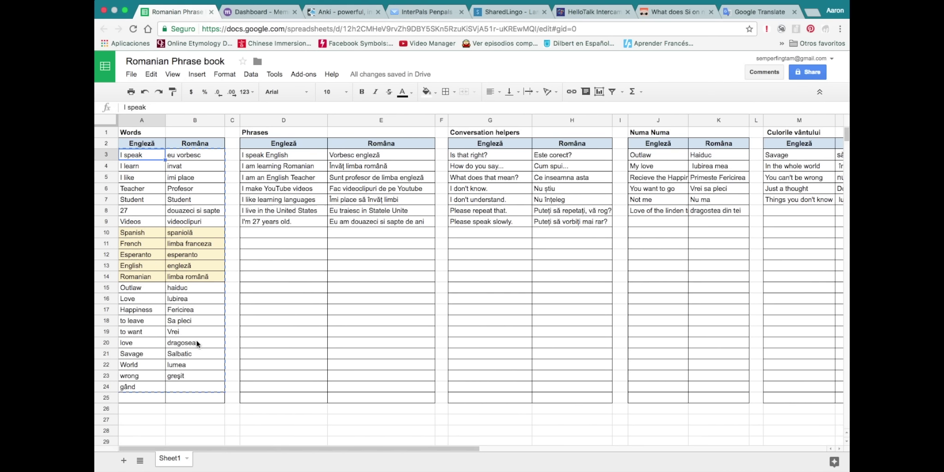
shift+click(193, 379)
shift+click(194, 385)
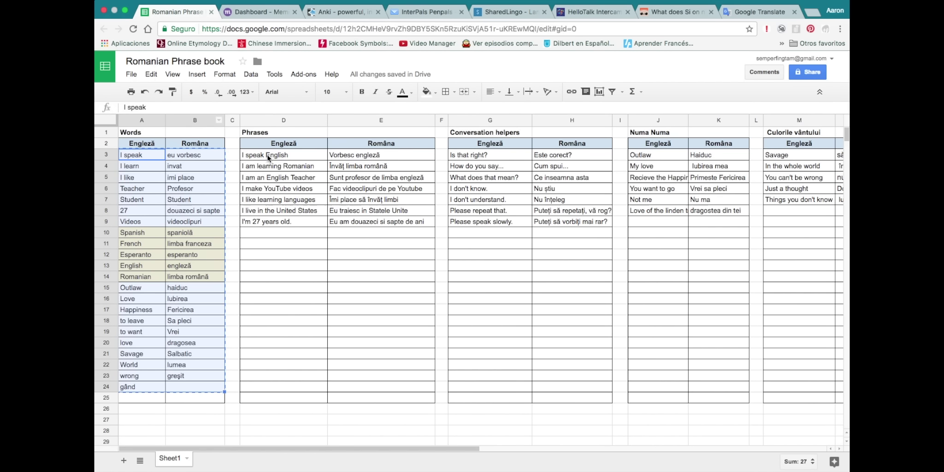
click(277, 14)
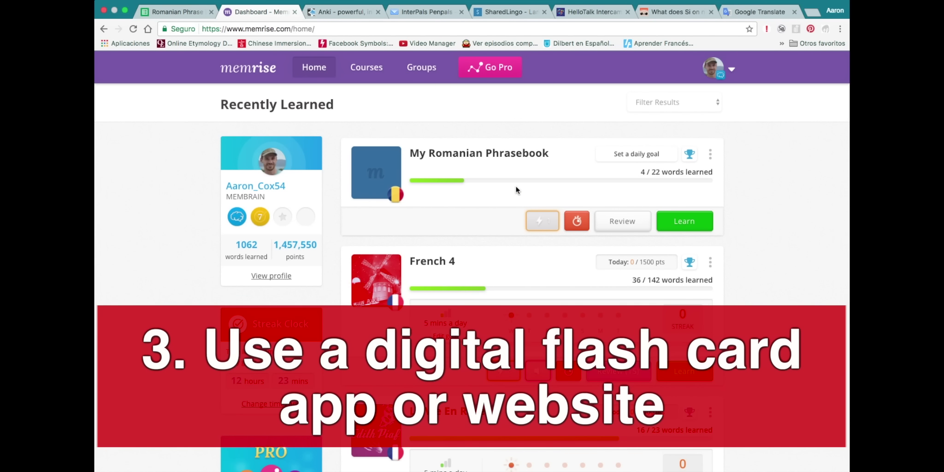
Step: Open the My Romanian Phrasebook course and scroll through its word list
click(457, 154)
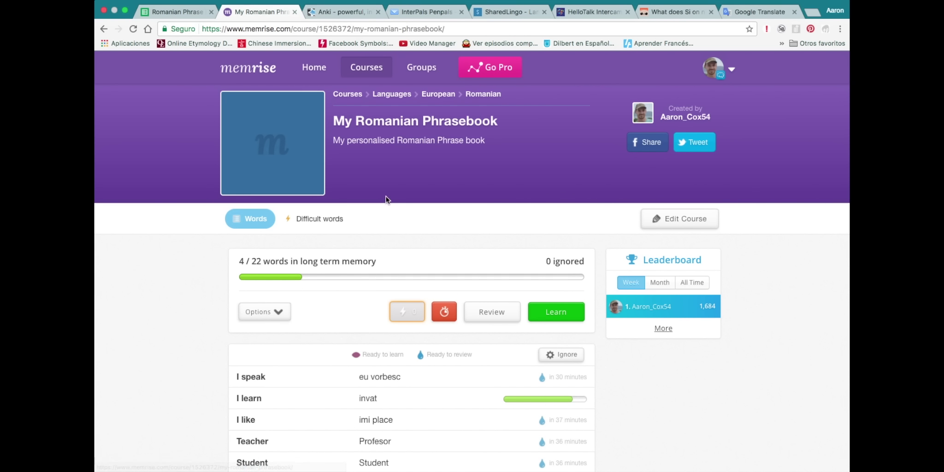
scroll(386, 198, down, 3)
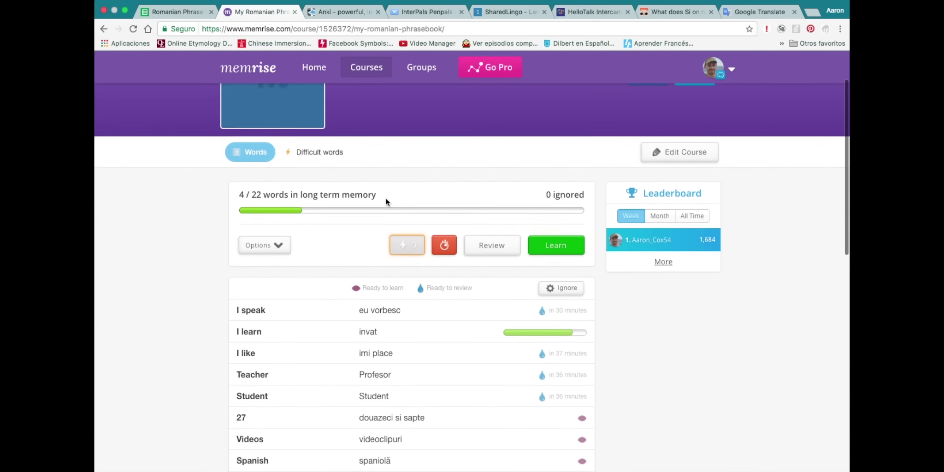
scroll(386, 198, up, 1)
scroll(386, 199, down, 1)
scroll(386, 198, down, 1)
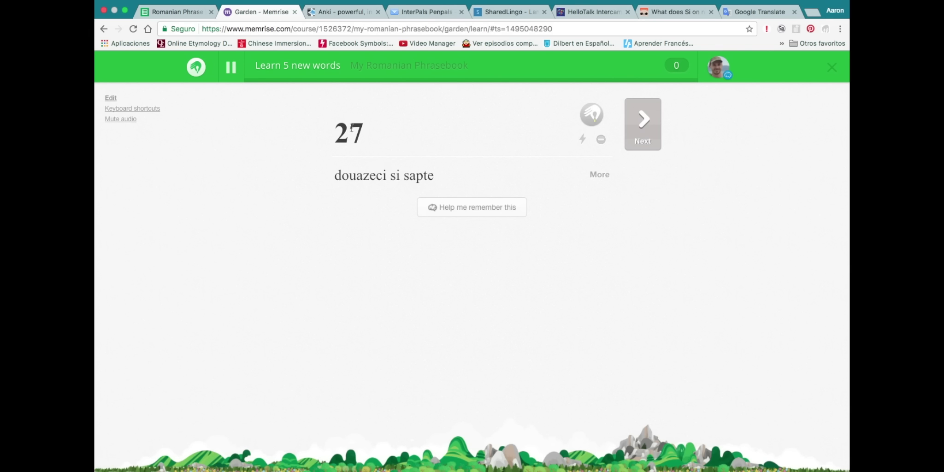
Step: Start learning with the '27' card, then abandon the session
drag(330, 138, 372, 139)
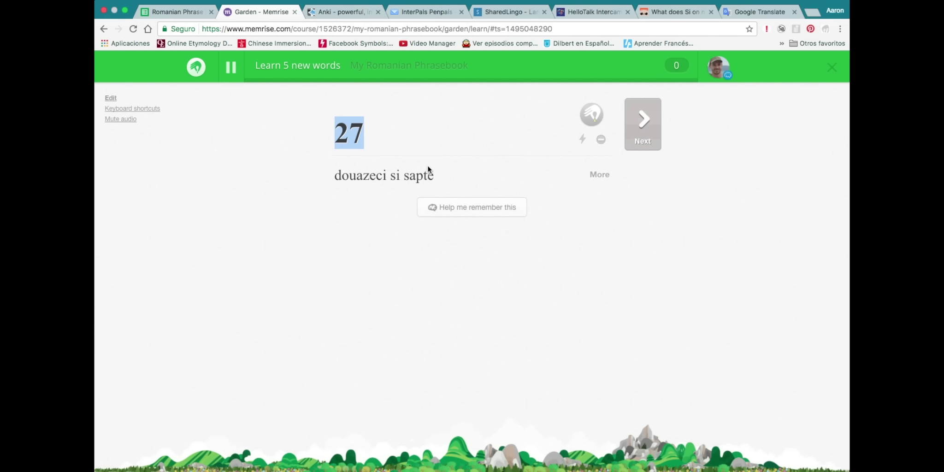
click(638, 121)
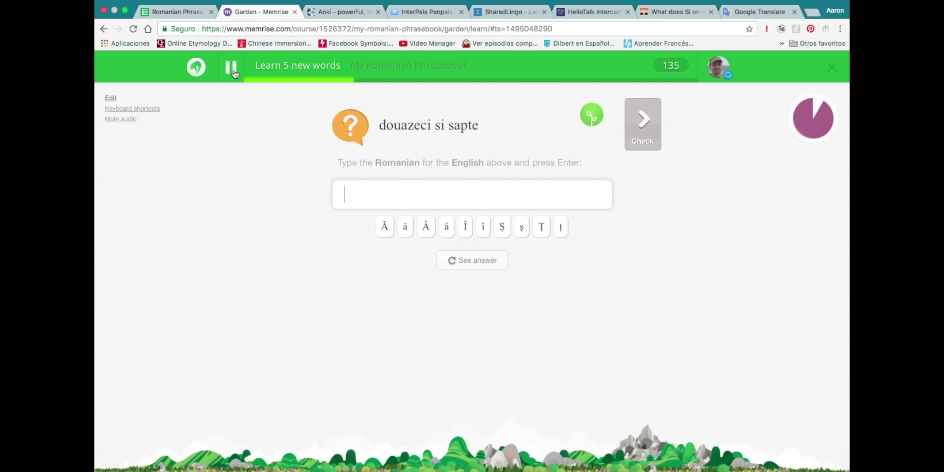
click(832, 67)
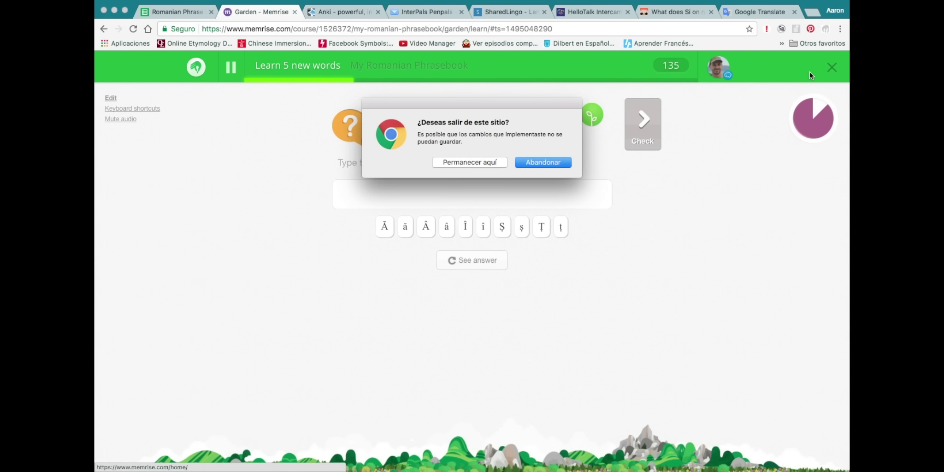
click(542, 159)
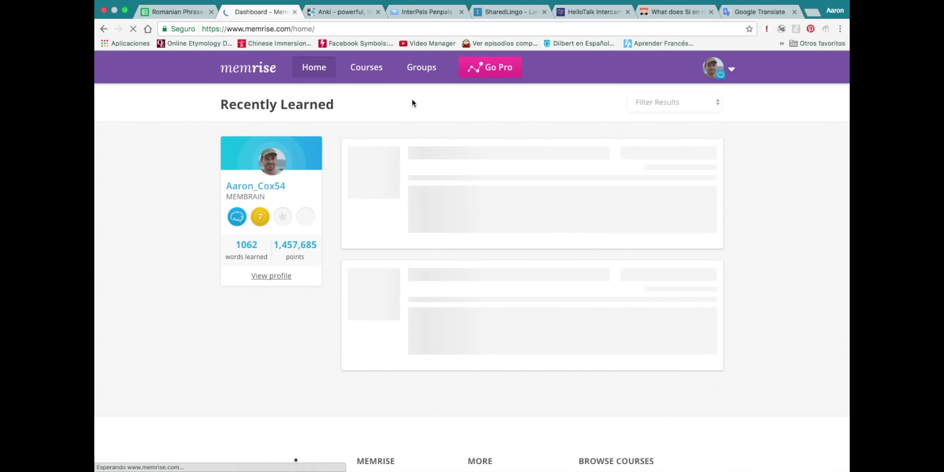
Step: Create a new Memrise course named 'My personal phrases'
click(362, 70)
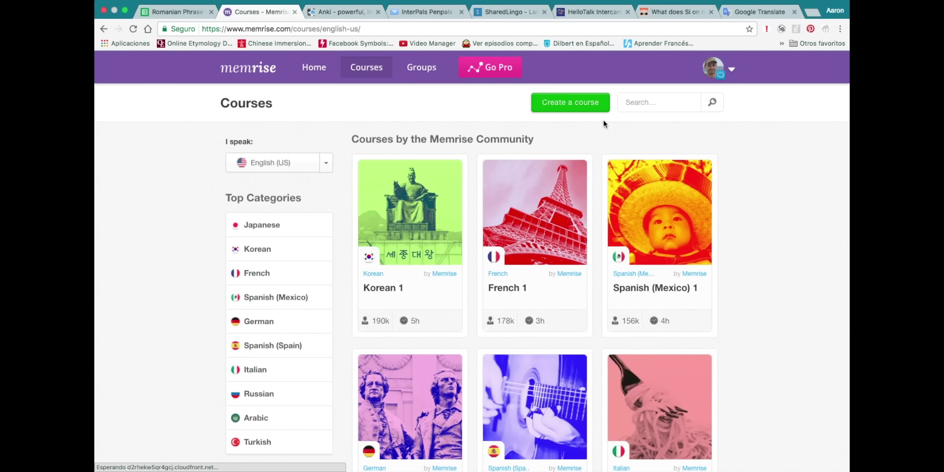
click(597, 103)
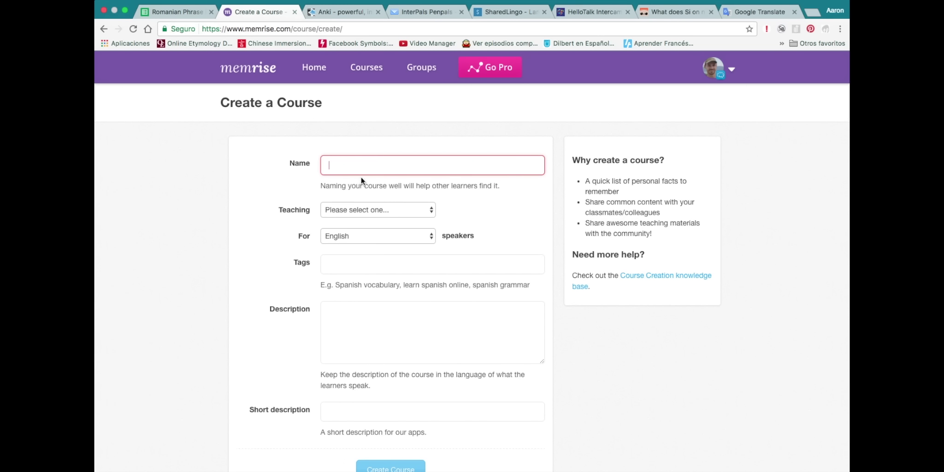
text(My personal phrases)
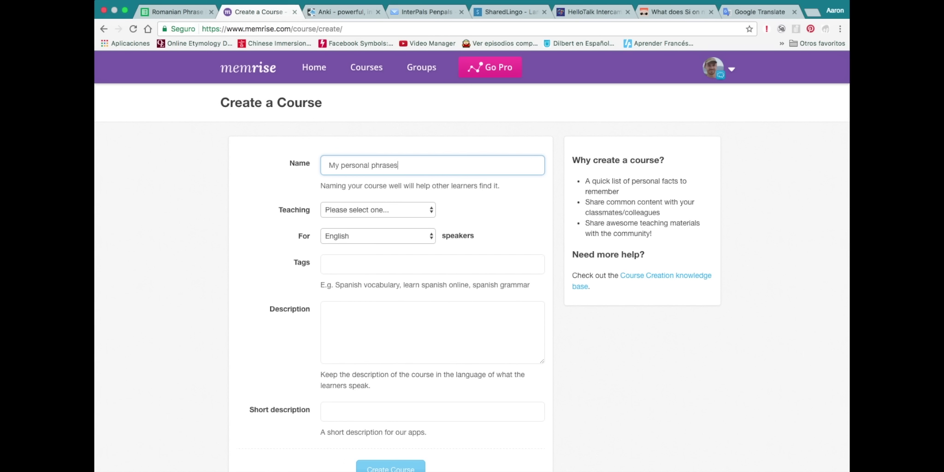
scroll(375, 320, down, 5)
click(390, 267)
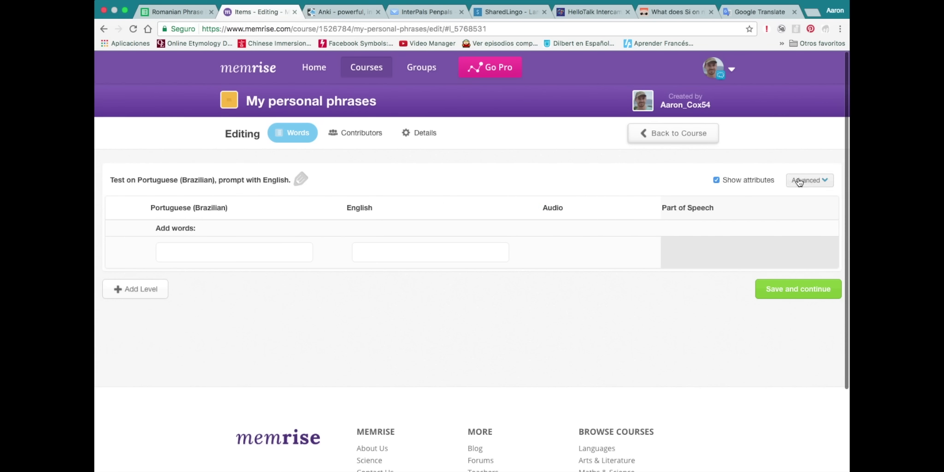
Step: Open Bulk add words and paste the copied Romanian word list
click(814, 186)
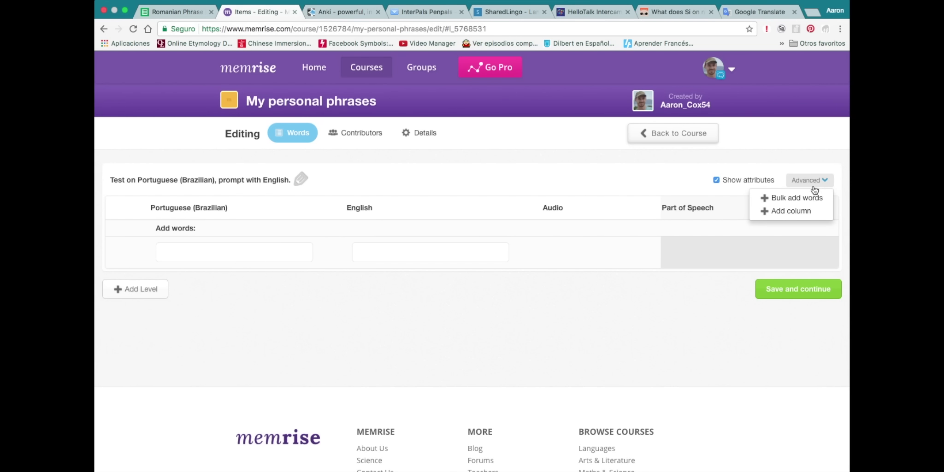
click(790, 198)
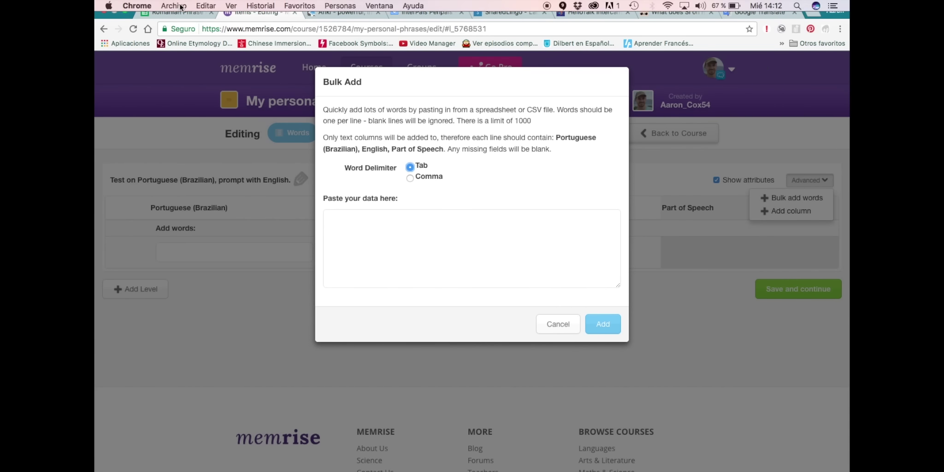
click(190, 25)
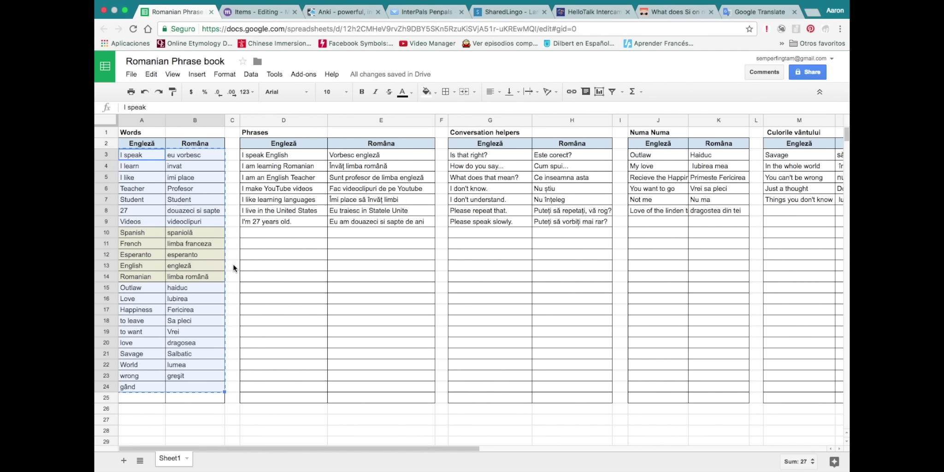
click(258, 12)
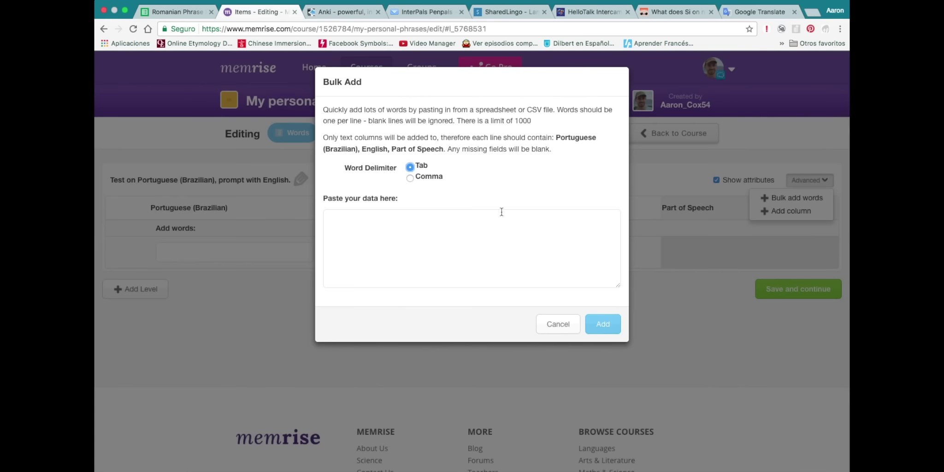
click(466, 233)
key(super+v)
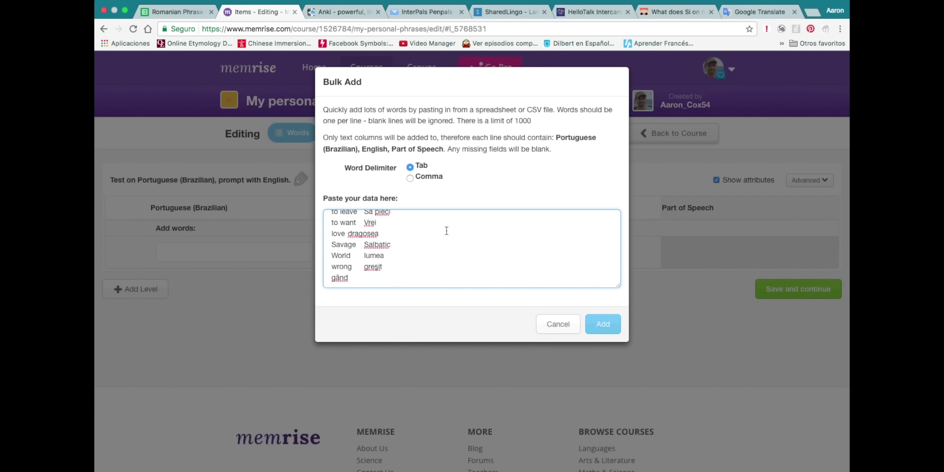
Step: Set the delimiter to Comma and add a comma after 'I speak'
scroll(444, 229, up, 5)
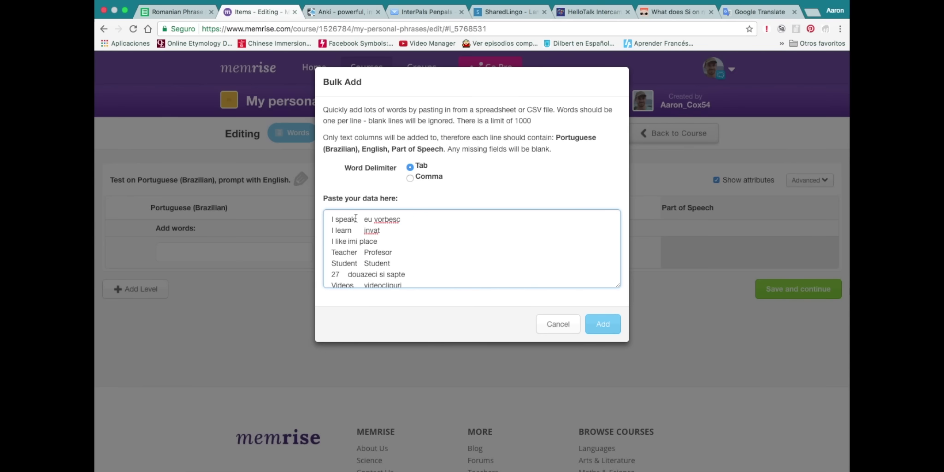
click(409, 178)
click(355, 221)
text(,)
Step: Cancel the bulk import and close the Memrise and Anki tabs
scroll(364, 249, down, 10)
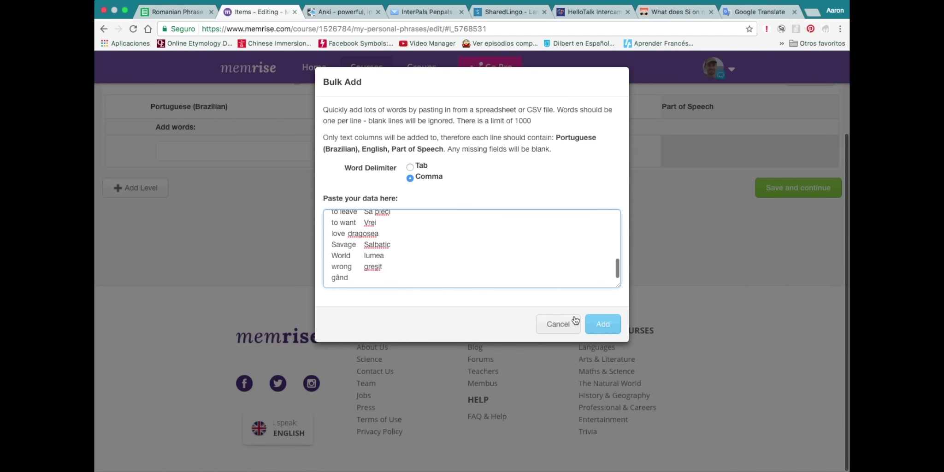
click(575, 320)
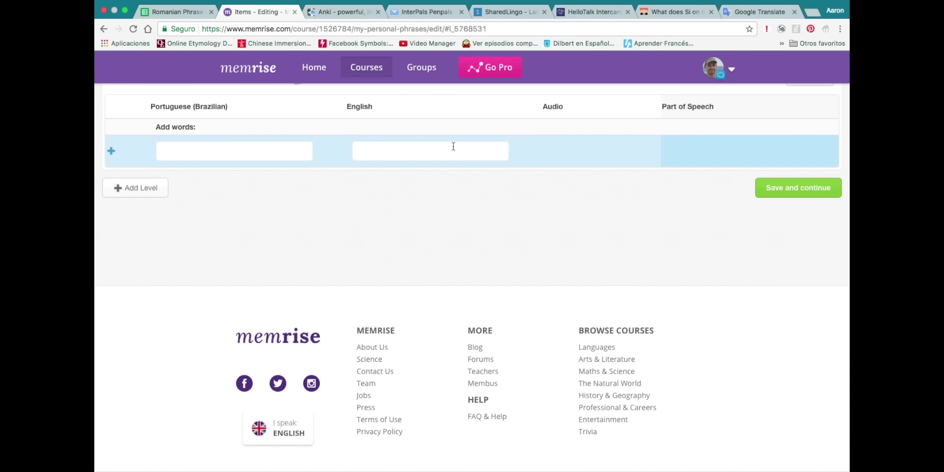
scroll(237, 119, up, 3)
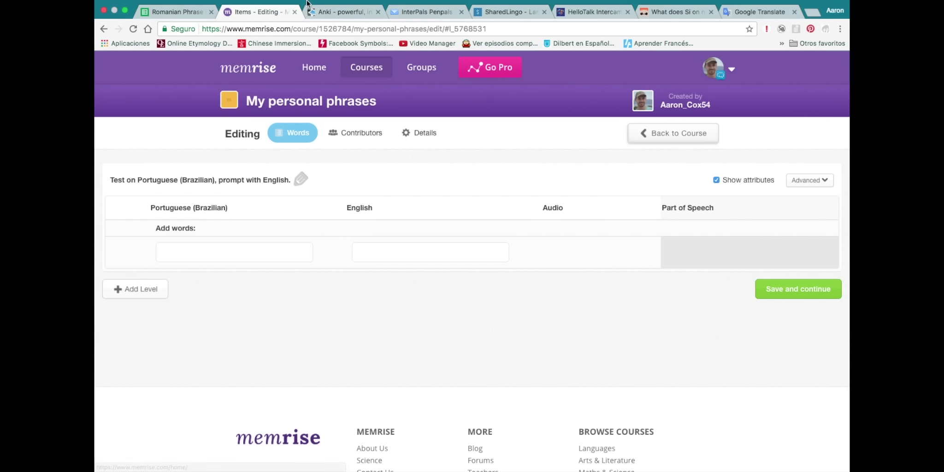
click(295, 12)
click(294, 12)
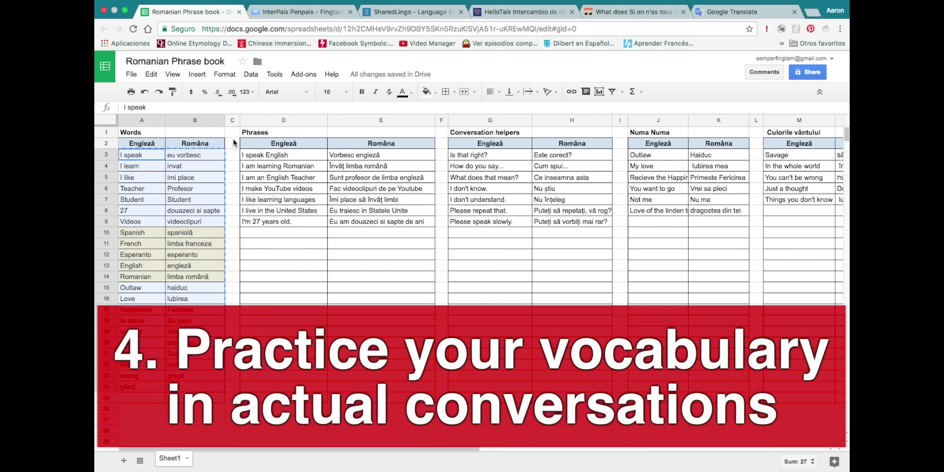
Step: Cycle through the InterPals, SharedLingo and HiNative tabs, ending on the InterPals account home page
click(307, 14)
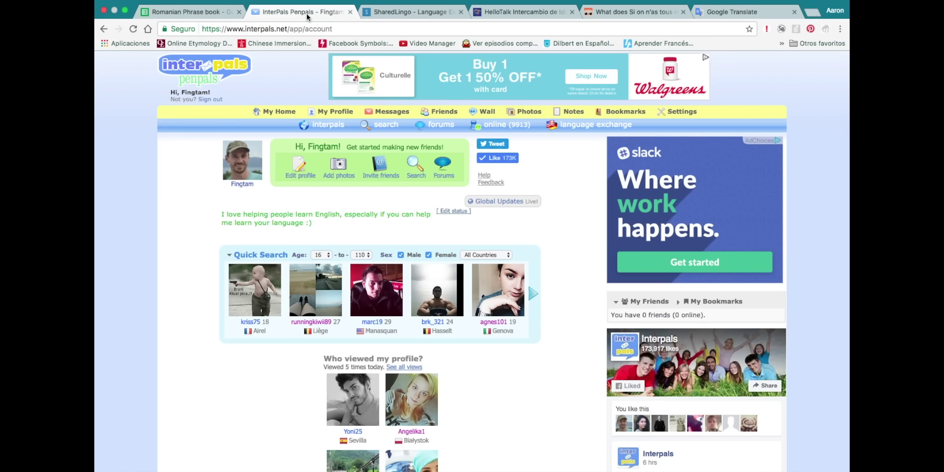
click(397, 13)
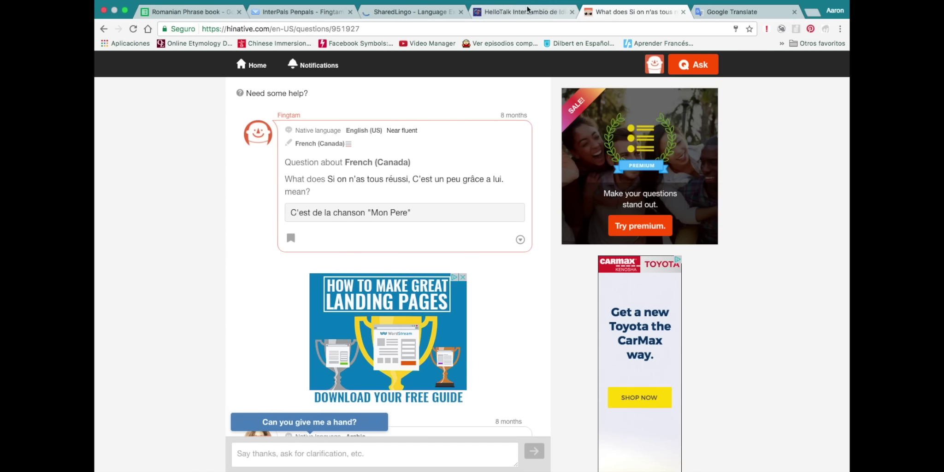
click(415, 12)
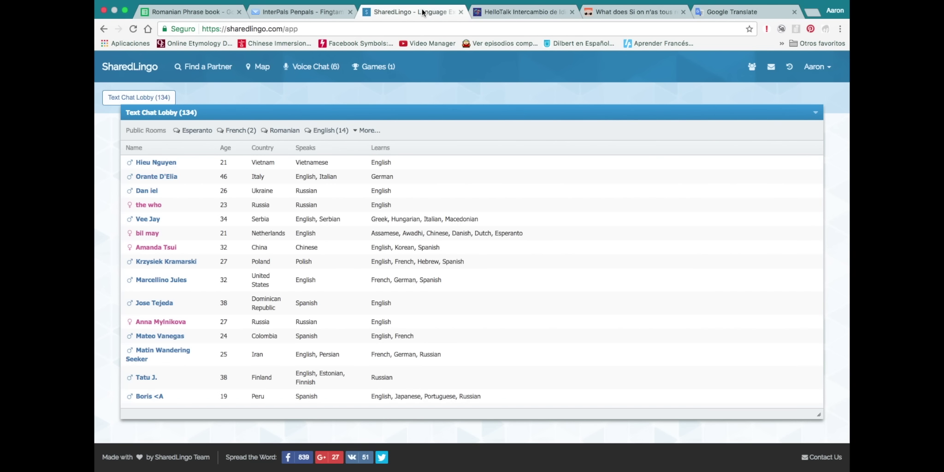
click(313, 14)
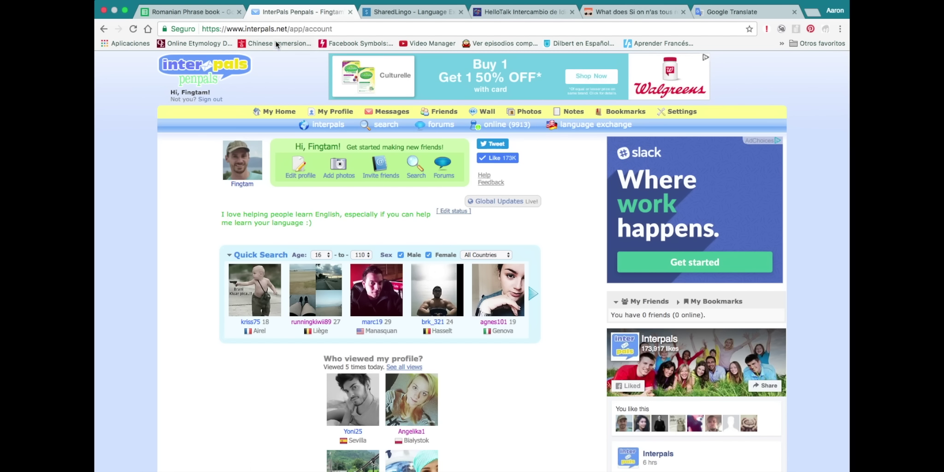
Step: Run an InterPals penpal search with Romanian added as the Languages filter
click(229, 28)
drag(229, 29, 333, 29)
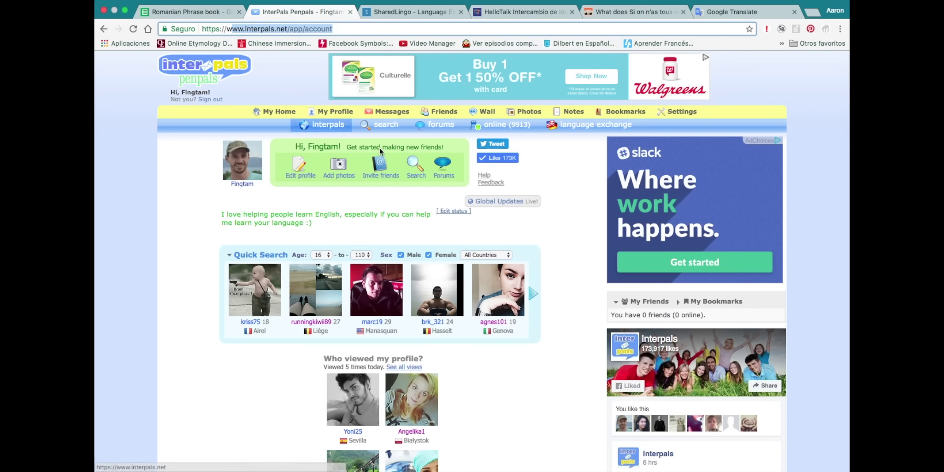
click(391, 128)
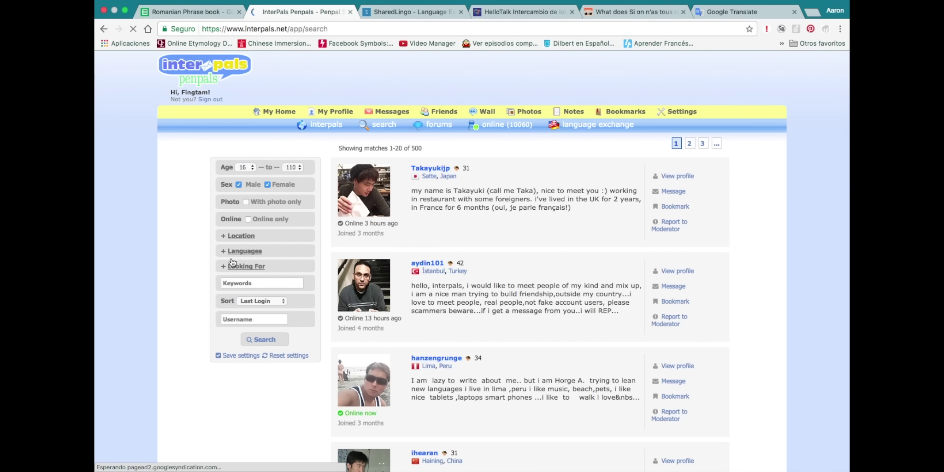
click(234, 266)
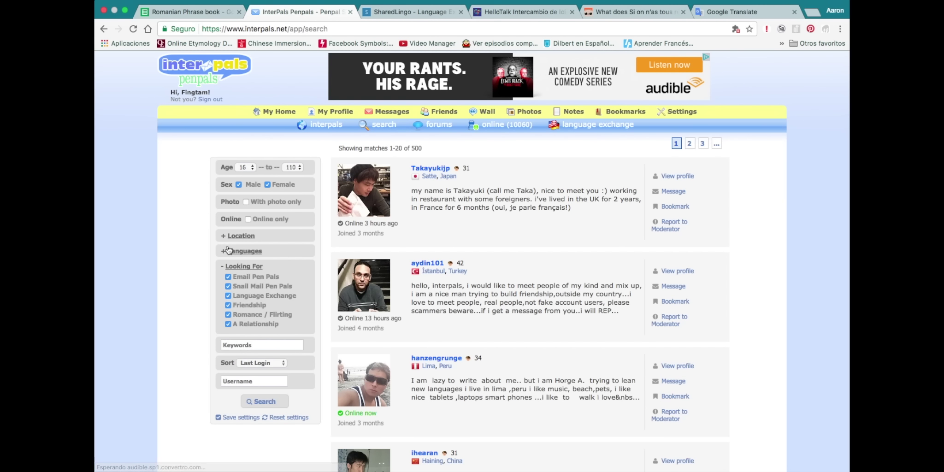
click(232, 251)
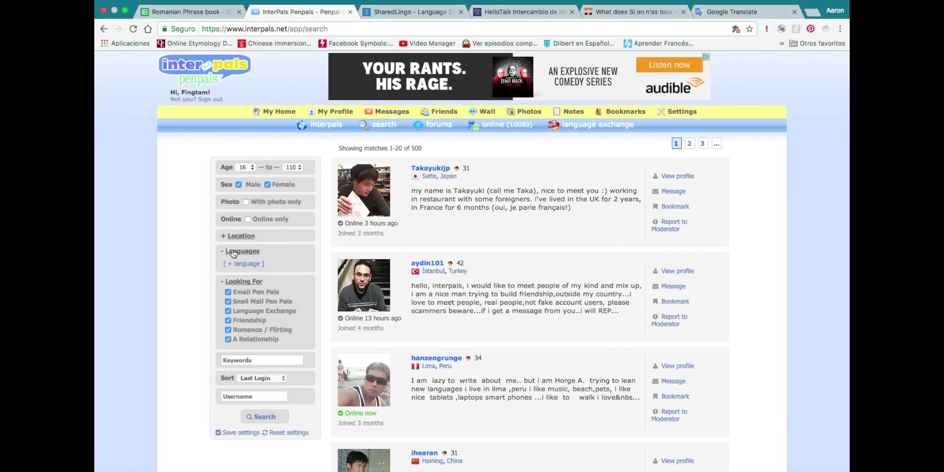
click(262, 264)
click(275, 258)
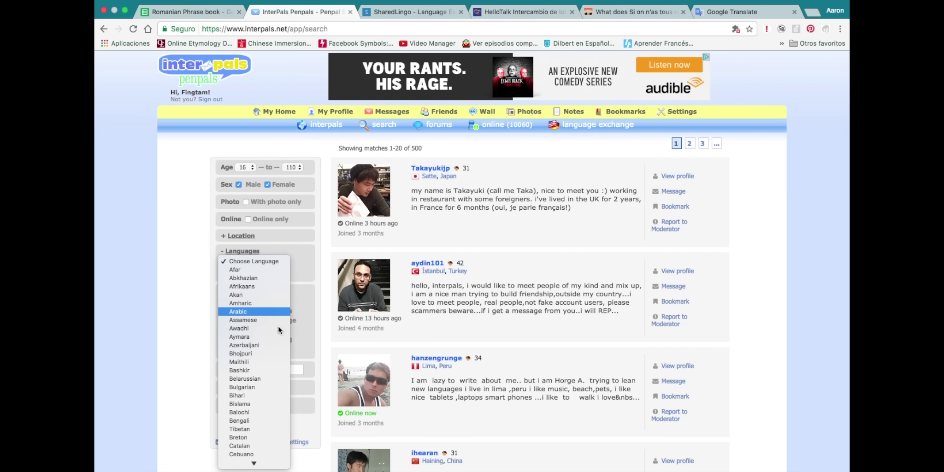
scroll(275, 351, down, 10)
click(276, 352)
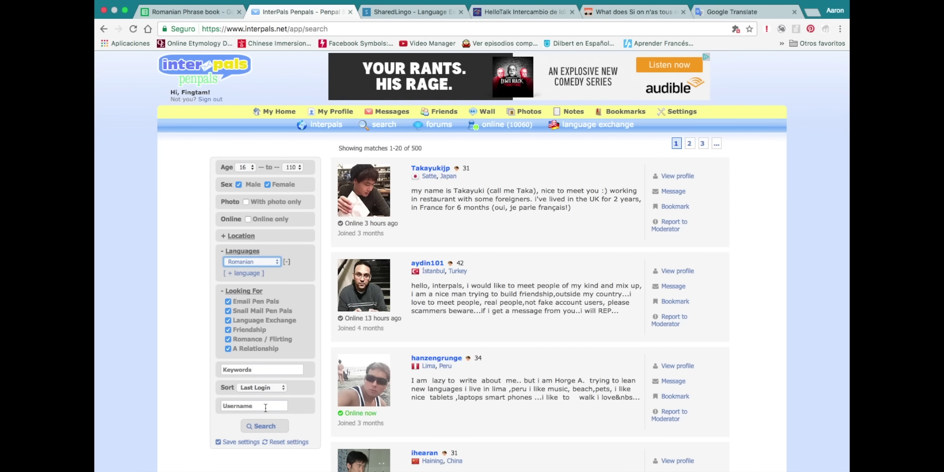
click(265, 426)
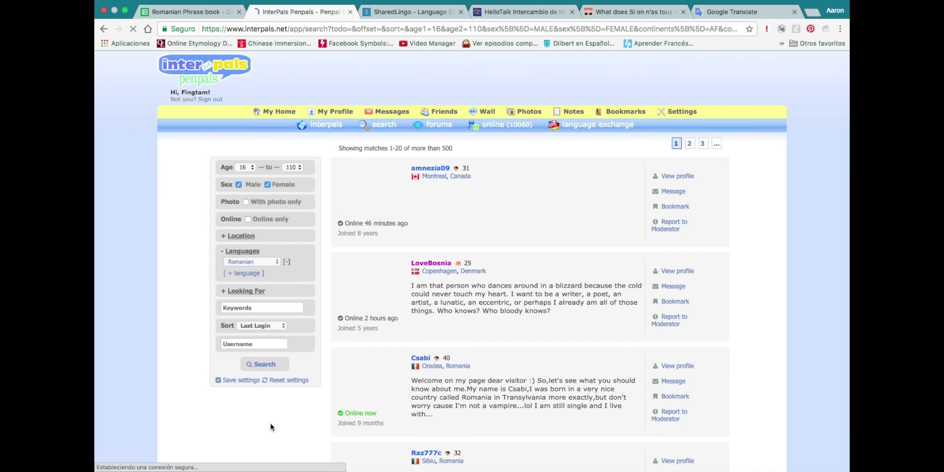
Step: Scroll through the 500+ Romanian-speaking penpal matches, many located in Romania
scroll(473, 279, down, 1)
scroll(472, 279, down, 13)
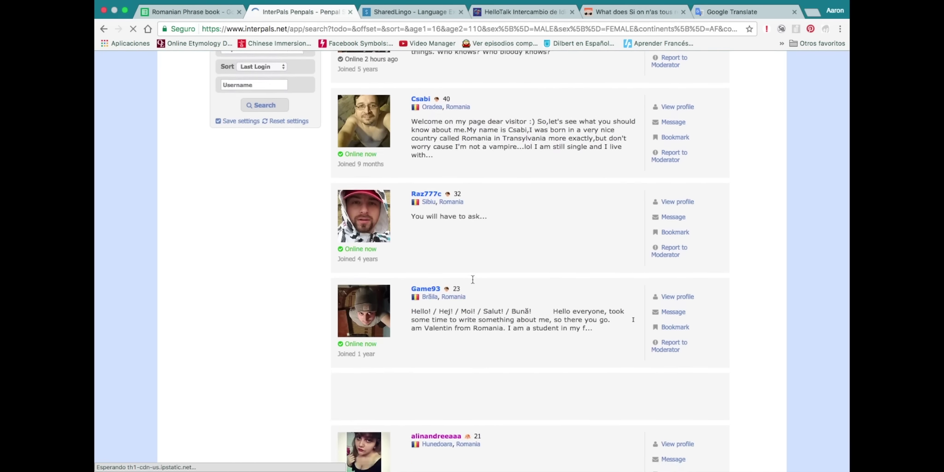
scroll(473, 279, up, 5)
scroll(473, 279, up, 10)
scroll(481, 430, down, 10)
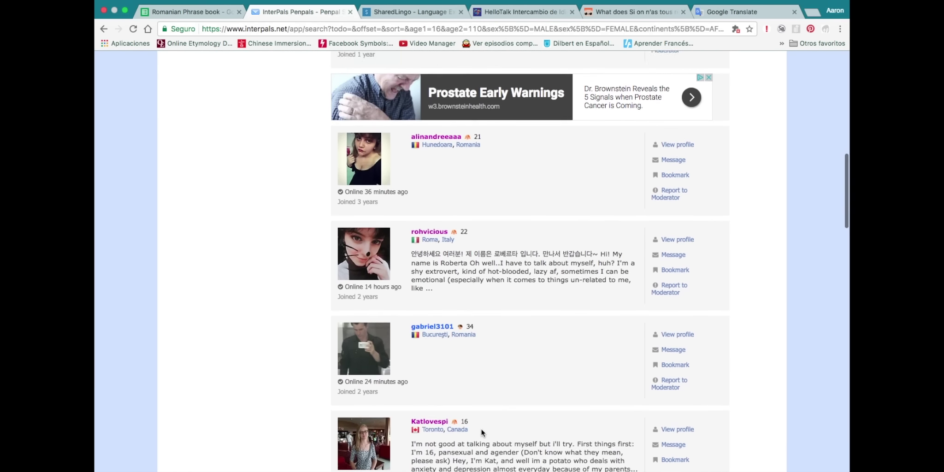
scroll(481, 430, up, 10)
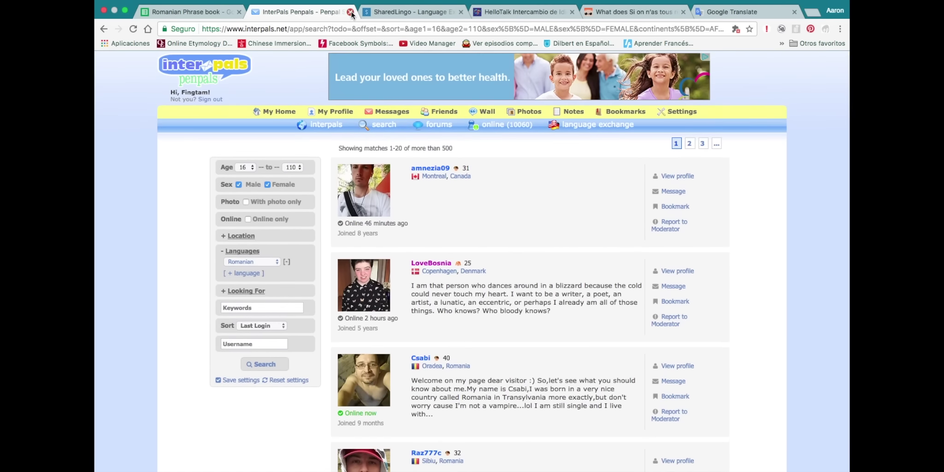
Step: Close the InterPals tab and scroll through SharedLingo's Text Chat Lobby member list
click(351, 12)
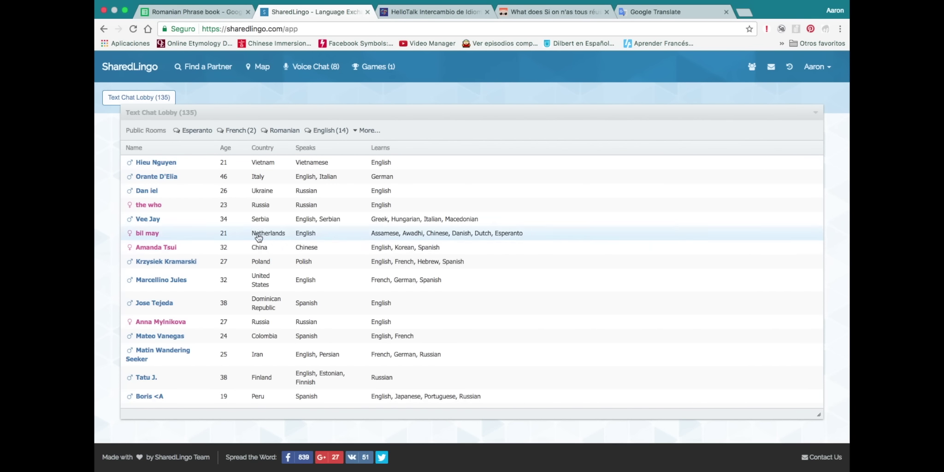
scroll(189, 254, down, 2)
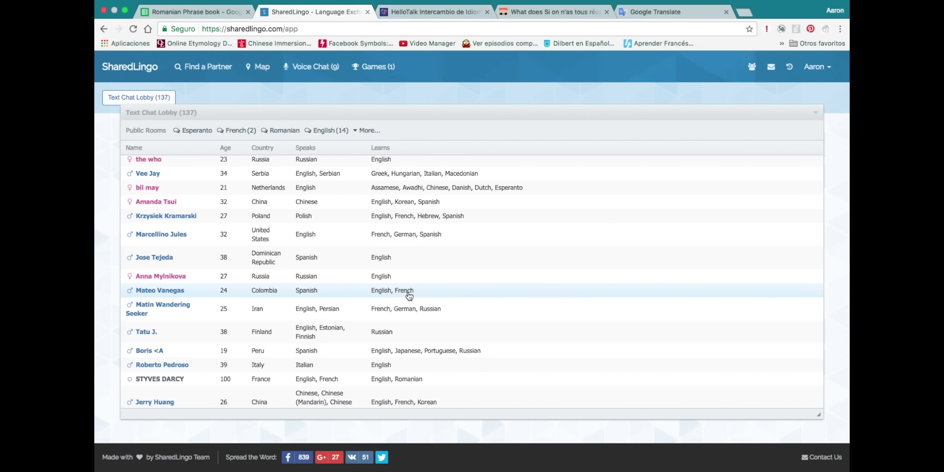
scroll(409, 297, down, 1)
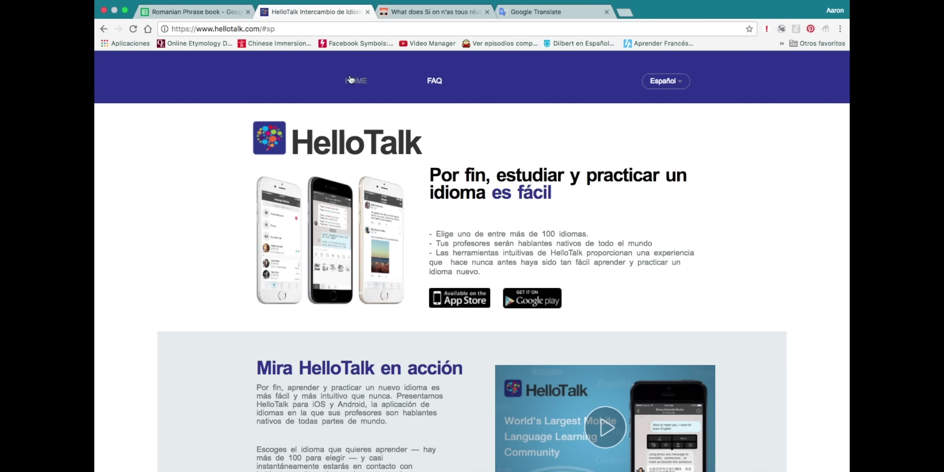
Step: Close SharedLingo and scroll the Spanish HelloTalk homepage down and back up
click(367, 12)
scroll(244, 215, down, 5)
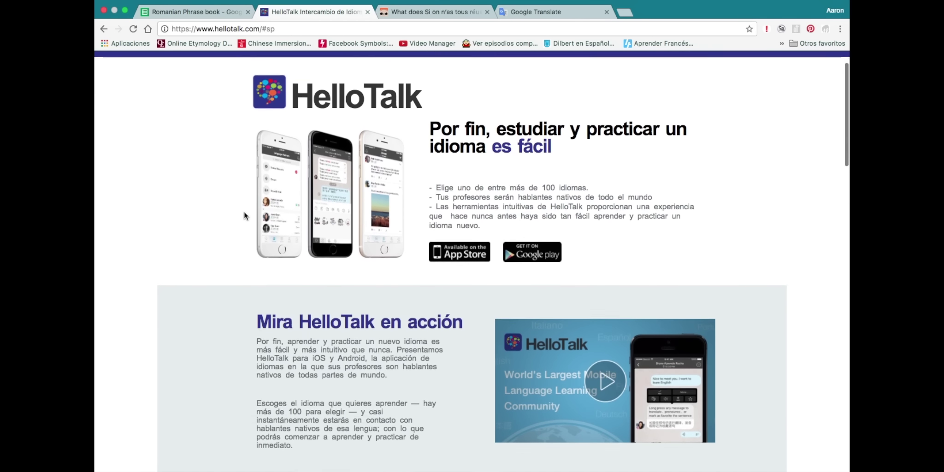
scroll(245, 215, down, 7)
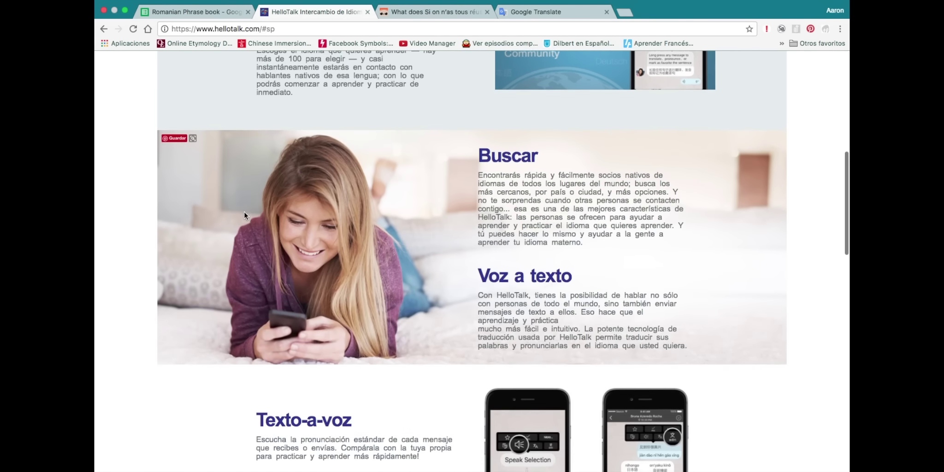
scroll(245, 215, up, 8)
scroll(245, 211, up, 4)
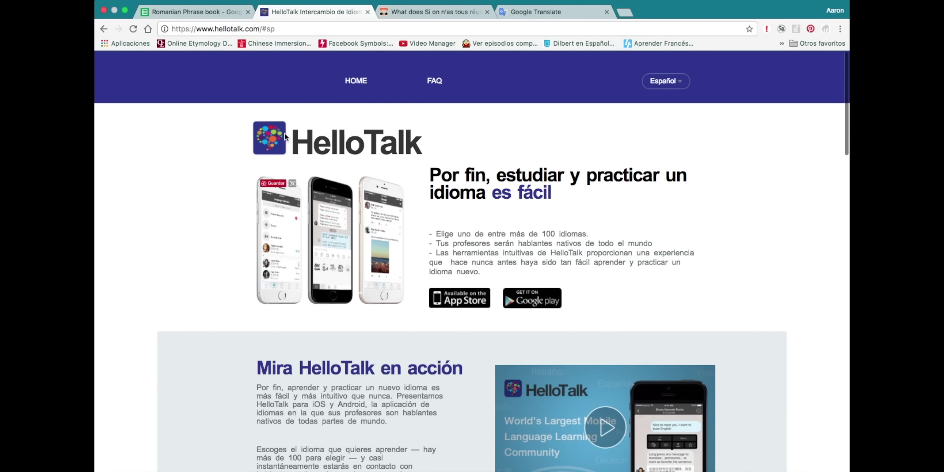
Step: Close HelloTalk and browse the HiNative English (US) home question feed
click(368, 13)
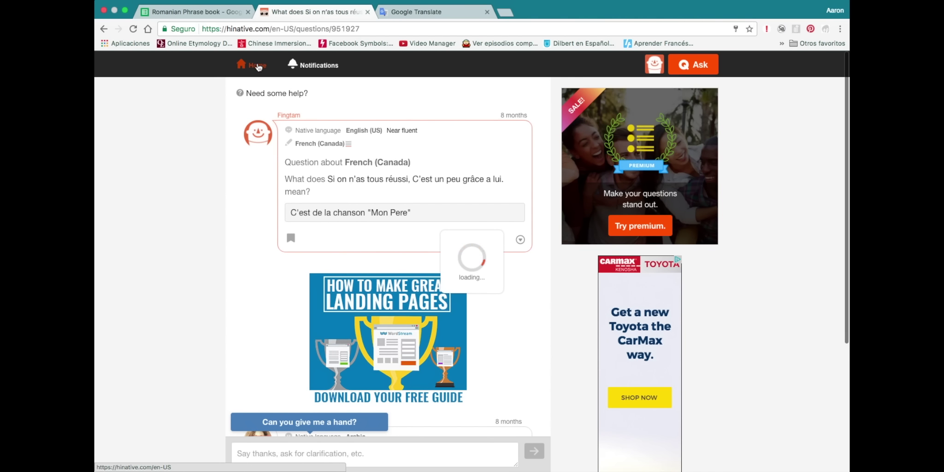
click(321, 238)
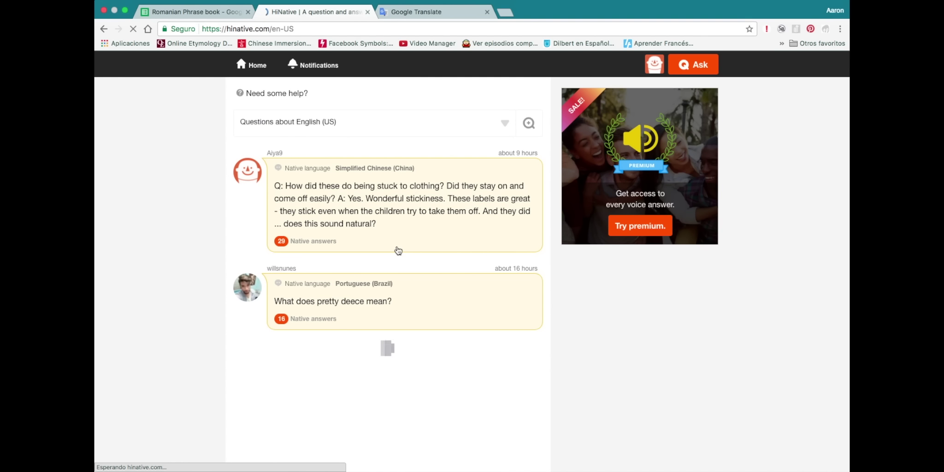
scroll(398, 250, down, 2)
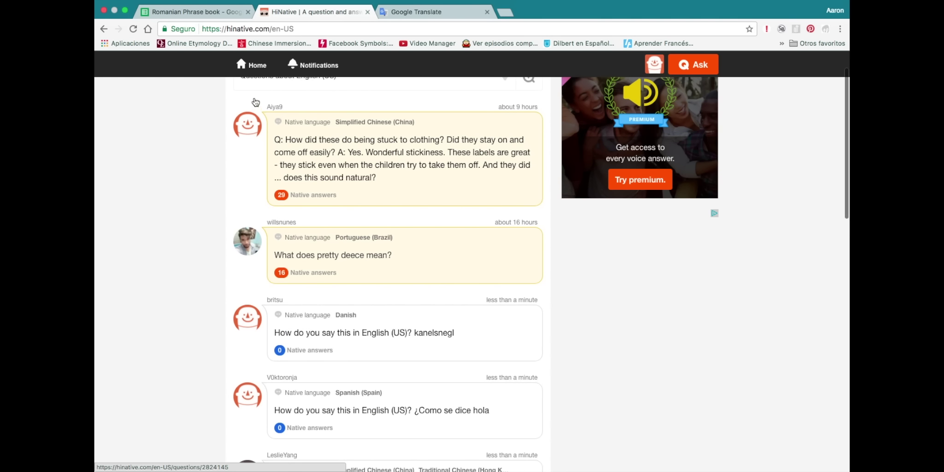
scroll(419, 266, down, 1)
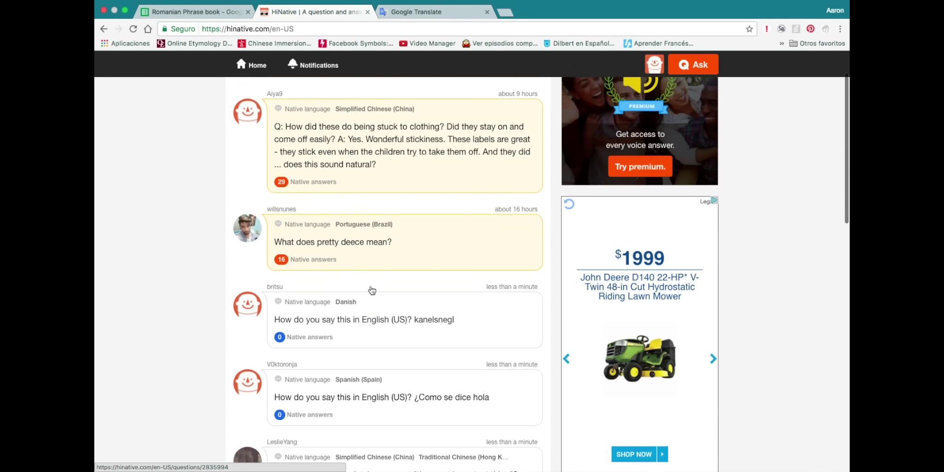
scroll(372, 290, down, 3)
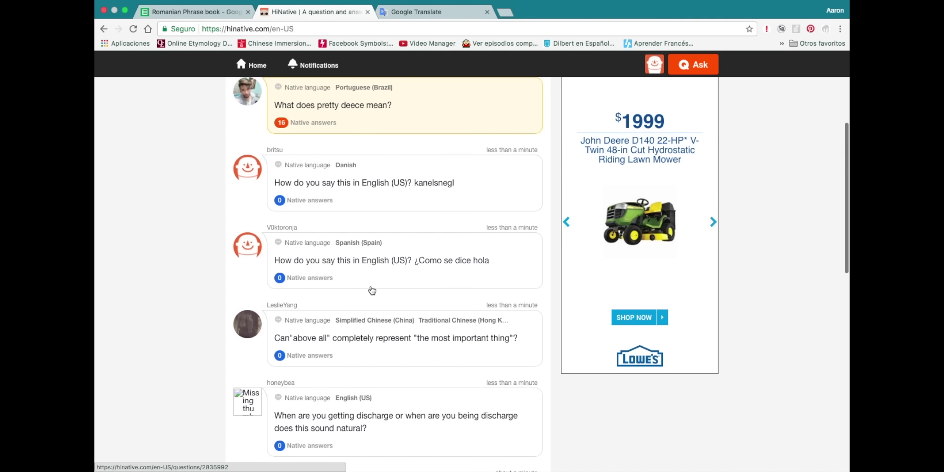
scroll(490, 204, down, 2)
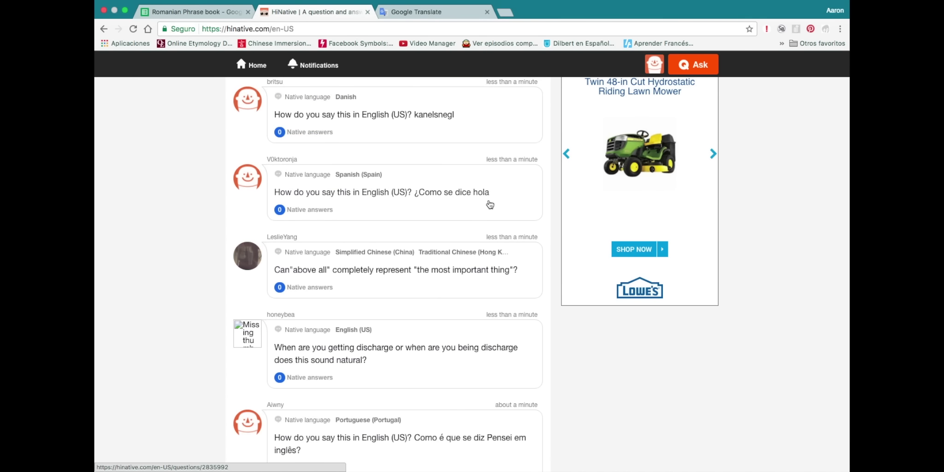
scroll(490, 205, down, 11)
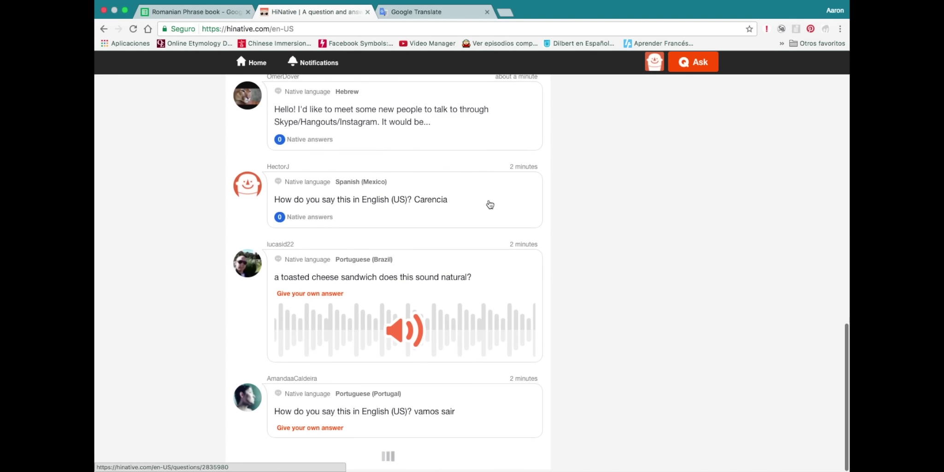
scroll(490, 205, up, 15)
scroll(490, 205, down, 4)
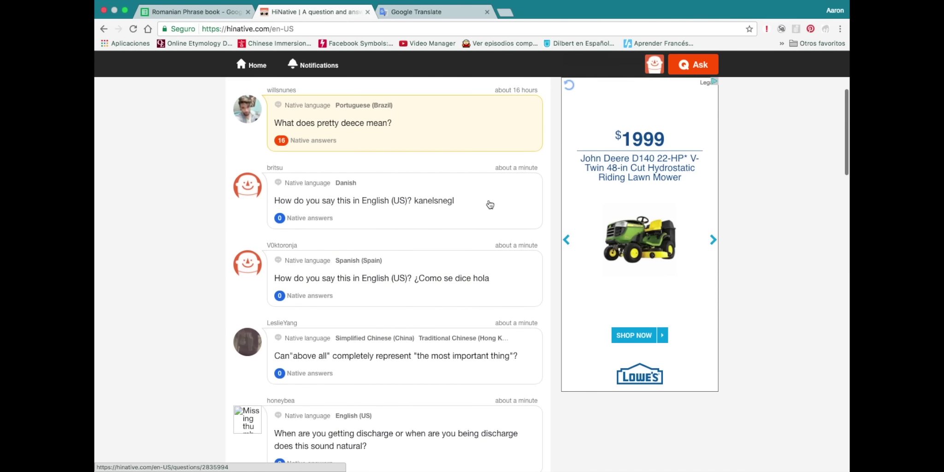
scroll(490, 204, down, 3)
scroll(490, 205, up, 1)
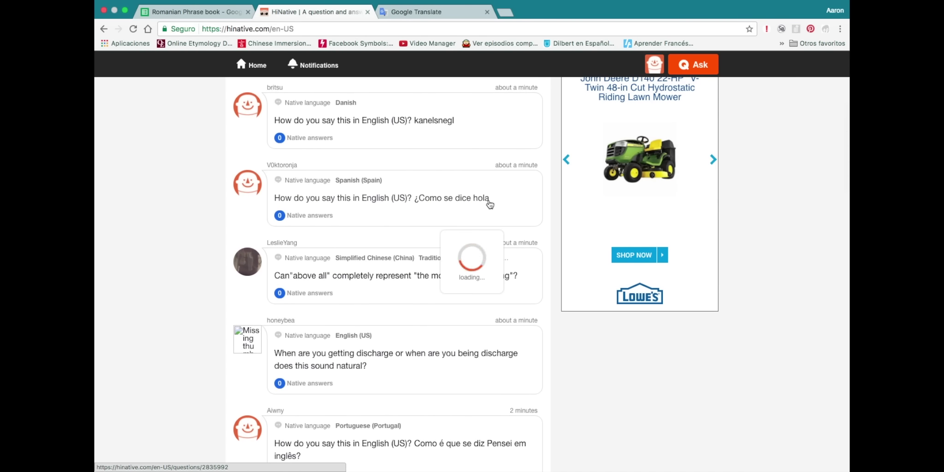
Step: Open the '¿Como se dice hola' question and read its 'Hello' and 'hi' answers
click(490, 205)
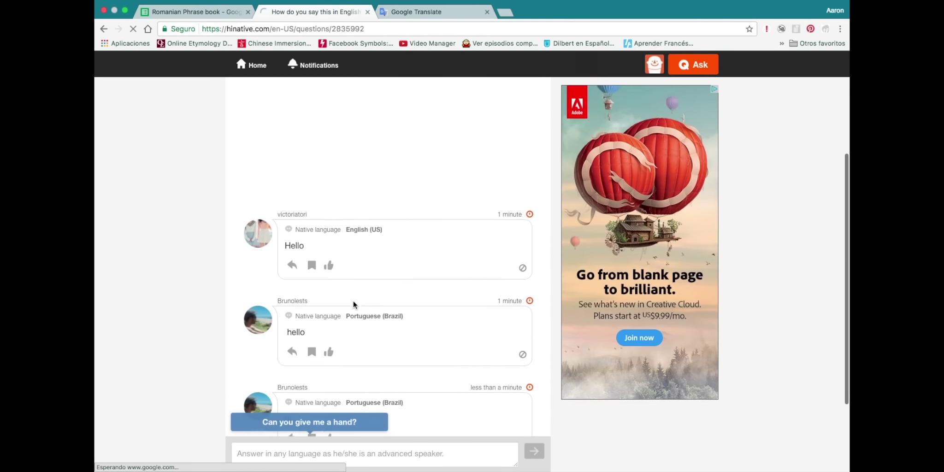
scroll(354, 304, down, 5)
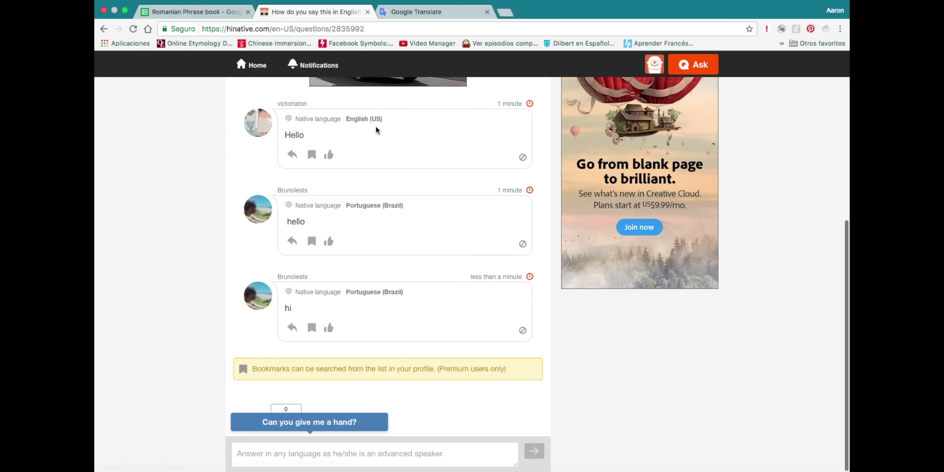
scroll(374, 177, up, 6)
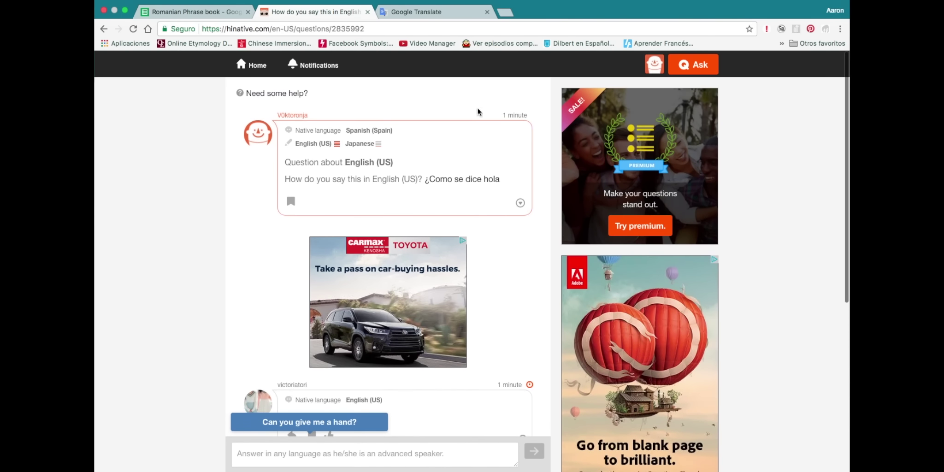
Step: In the Romanian Phrase book, inspect 'I am learning Romanian', its translation 'Învăț limba română', and 'I am an English Teacher'
click(194, 12)
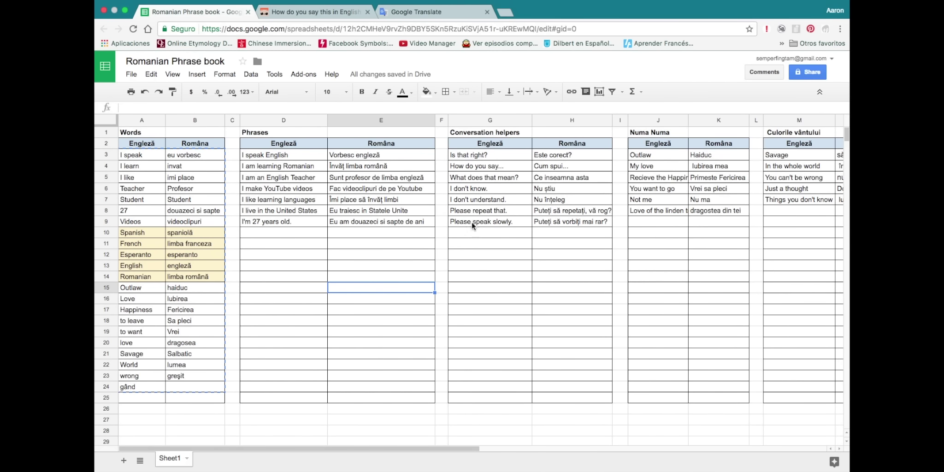
click(272, 166)
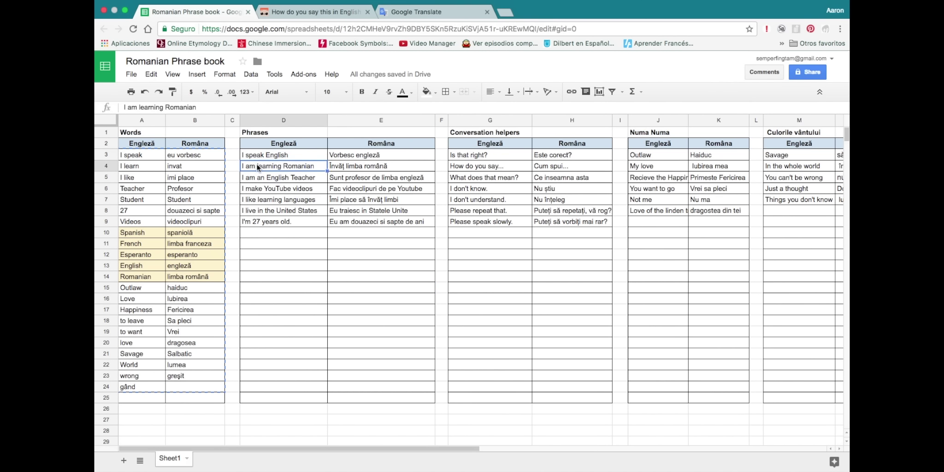
click(353, 168)
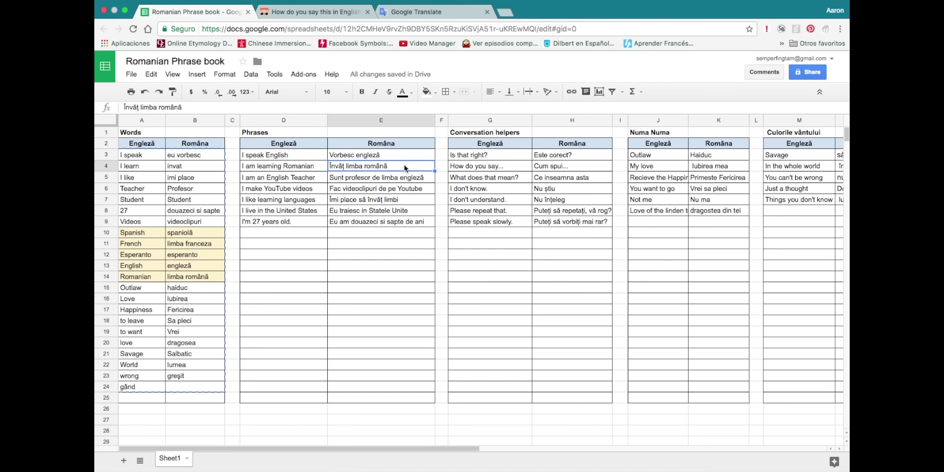
click(259, 176)
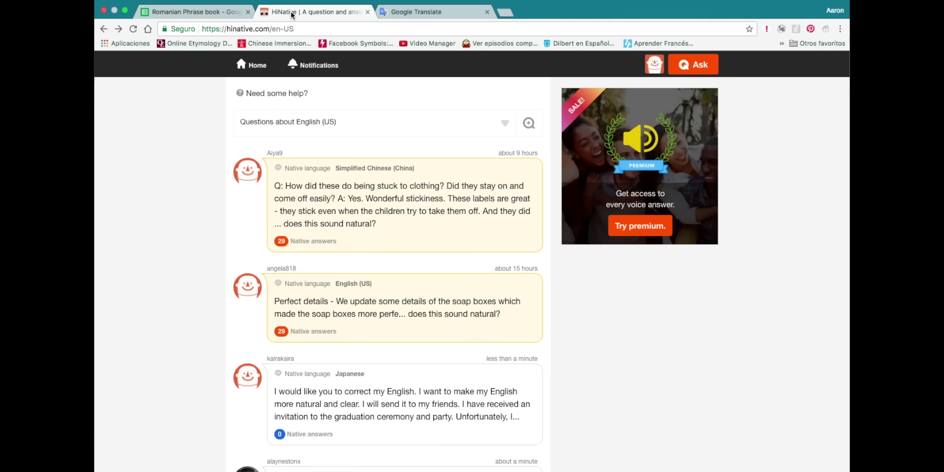
Step: Back on HiNative, begin a new question using the 'How do you say this?' template
click(290, 12)
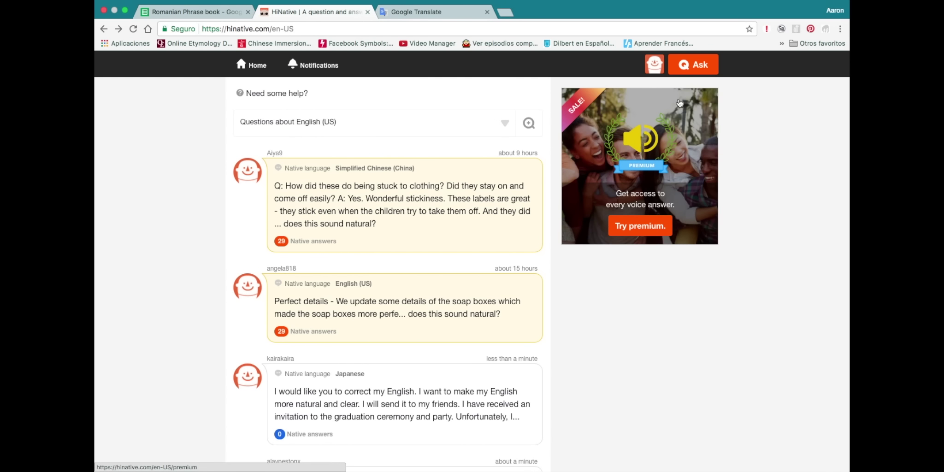
click(694, 64)
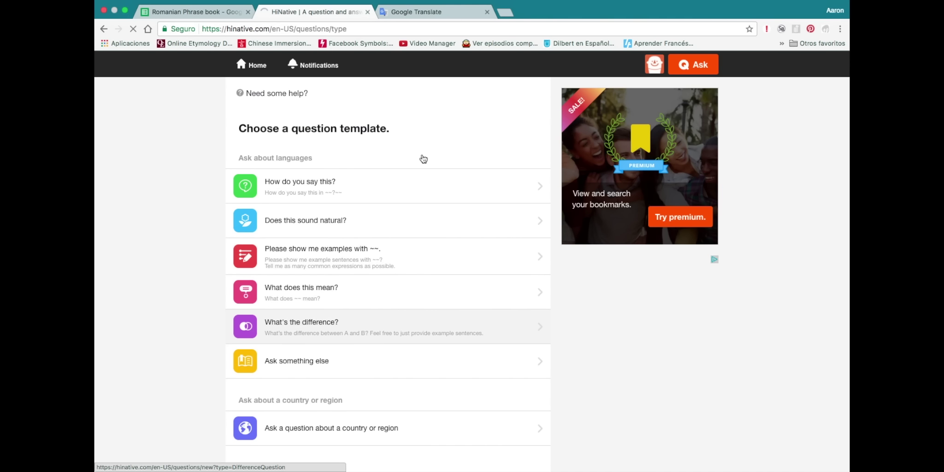
click(390, 179)
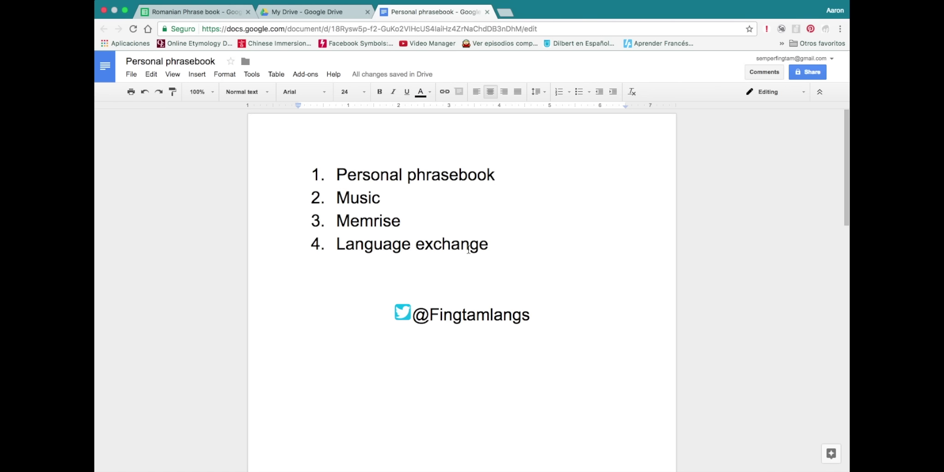
click(499, 241)
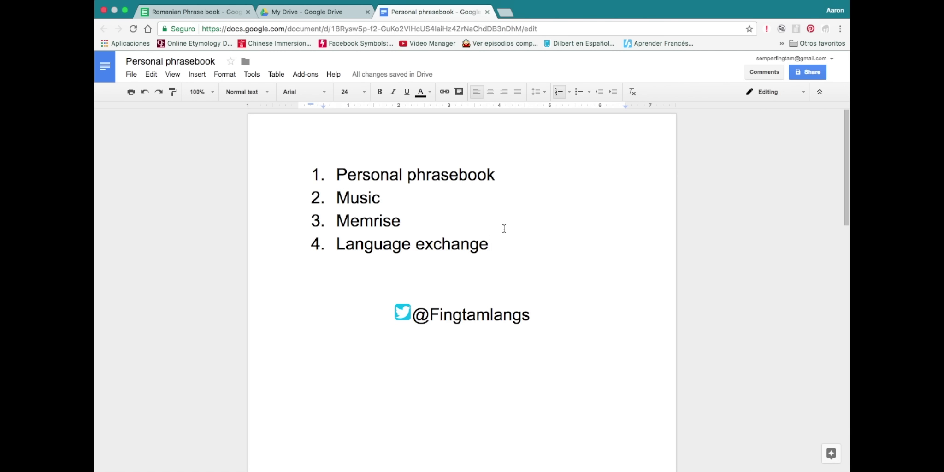
key(Return)
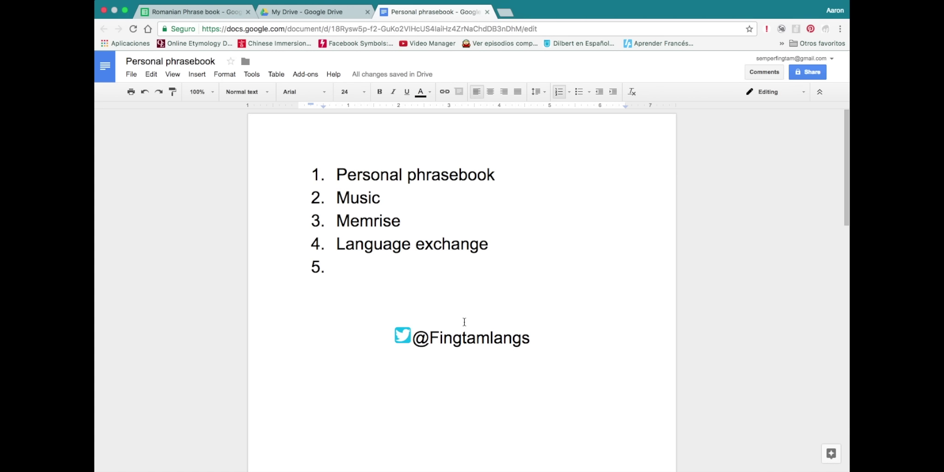
drag(531, 341, 408, 335)
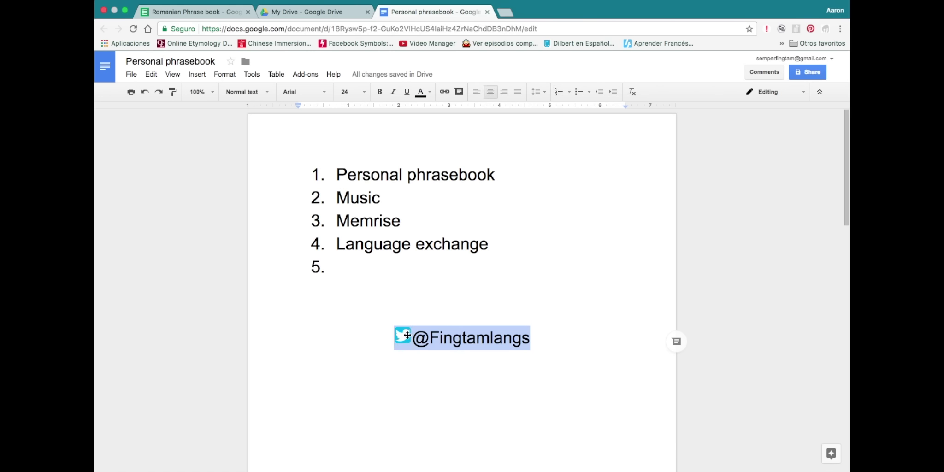
click(575, 355)
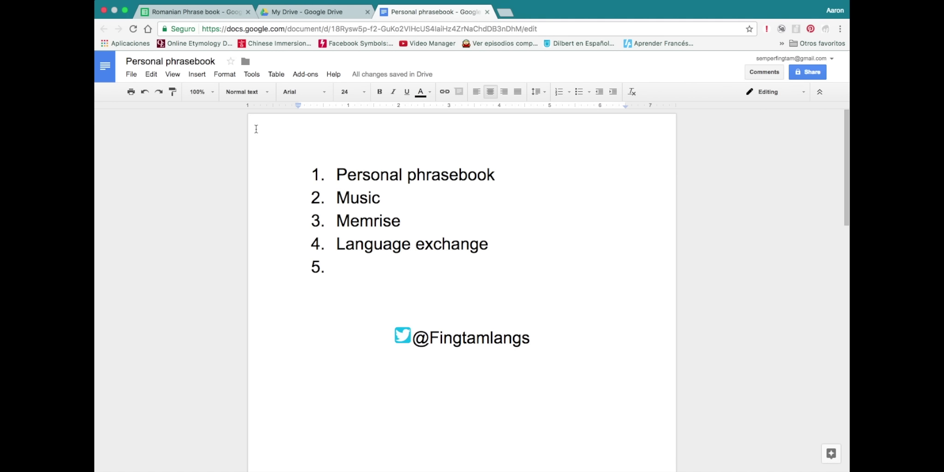